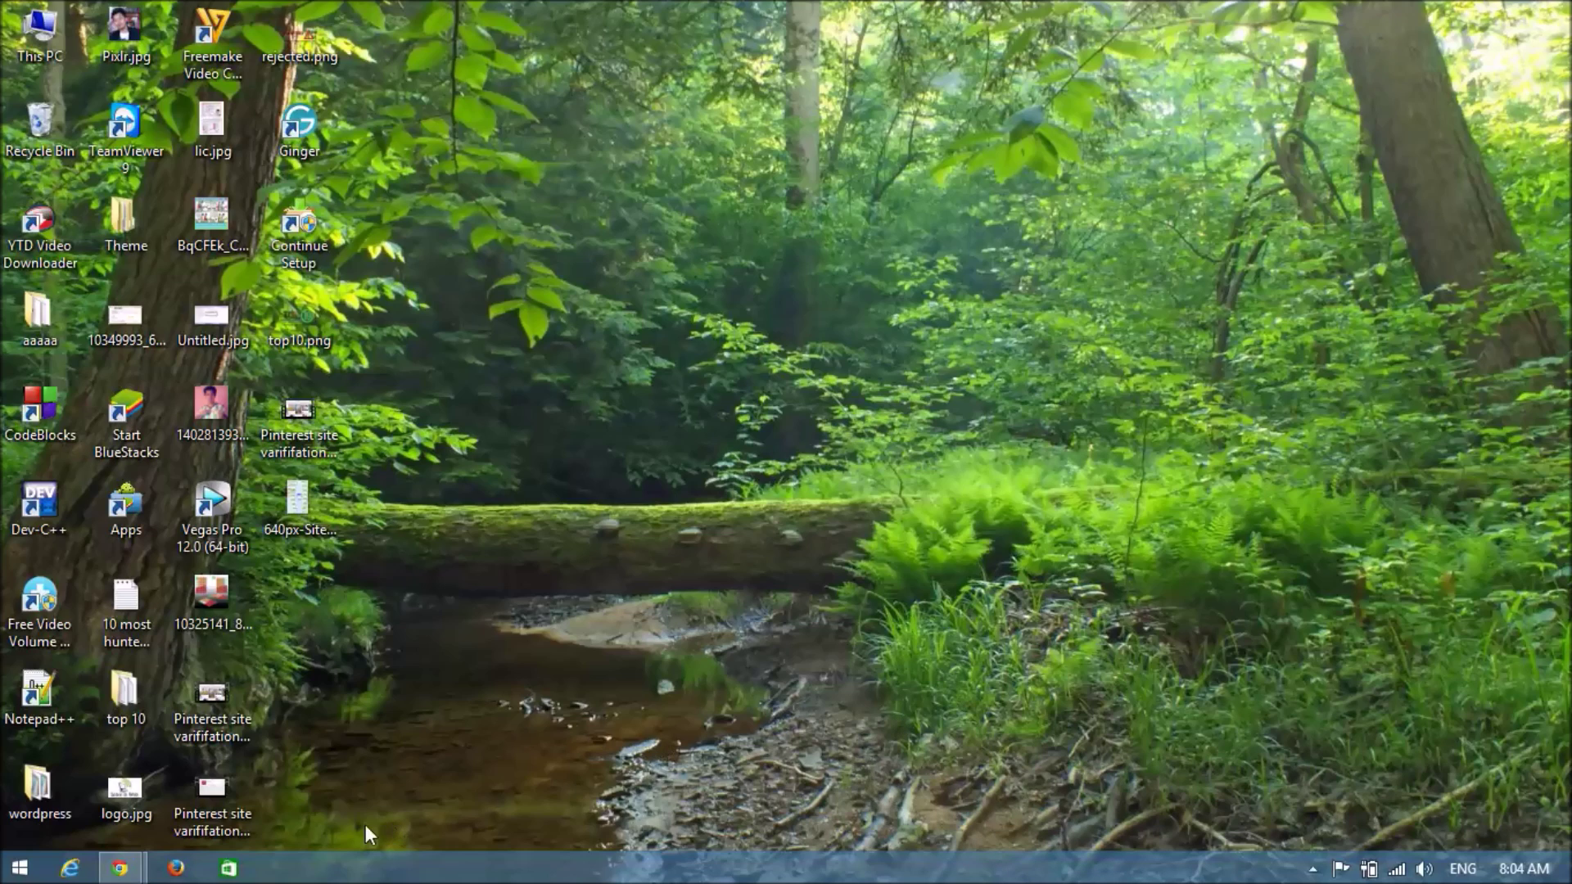
Search Google for 'create sitemap' and open the XML-Sitemaps.com free generator result.
mouse_move(123, 869)
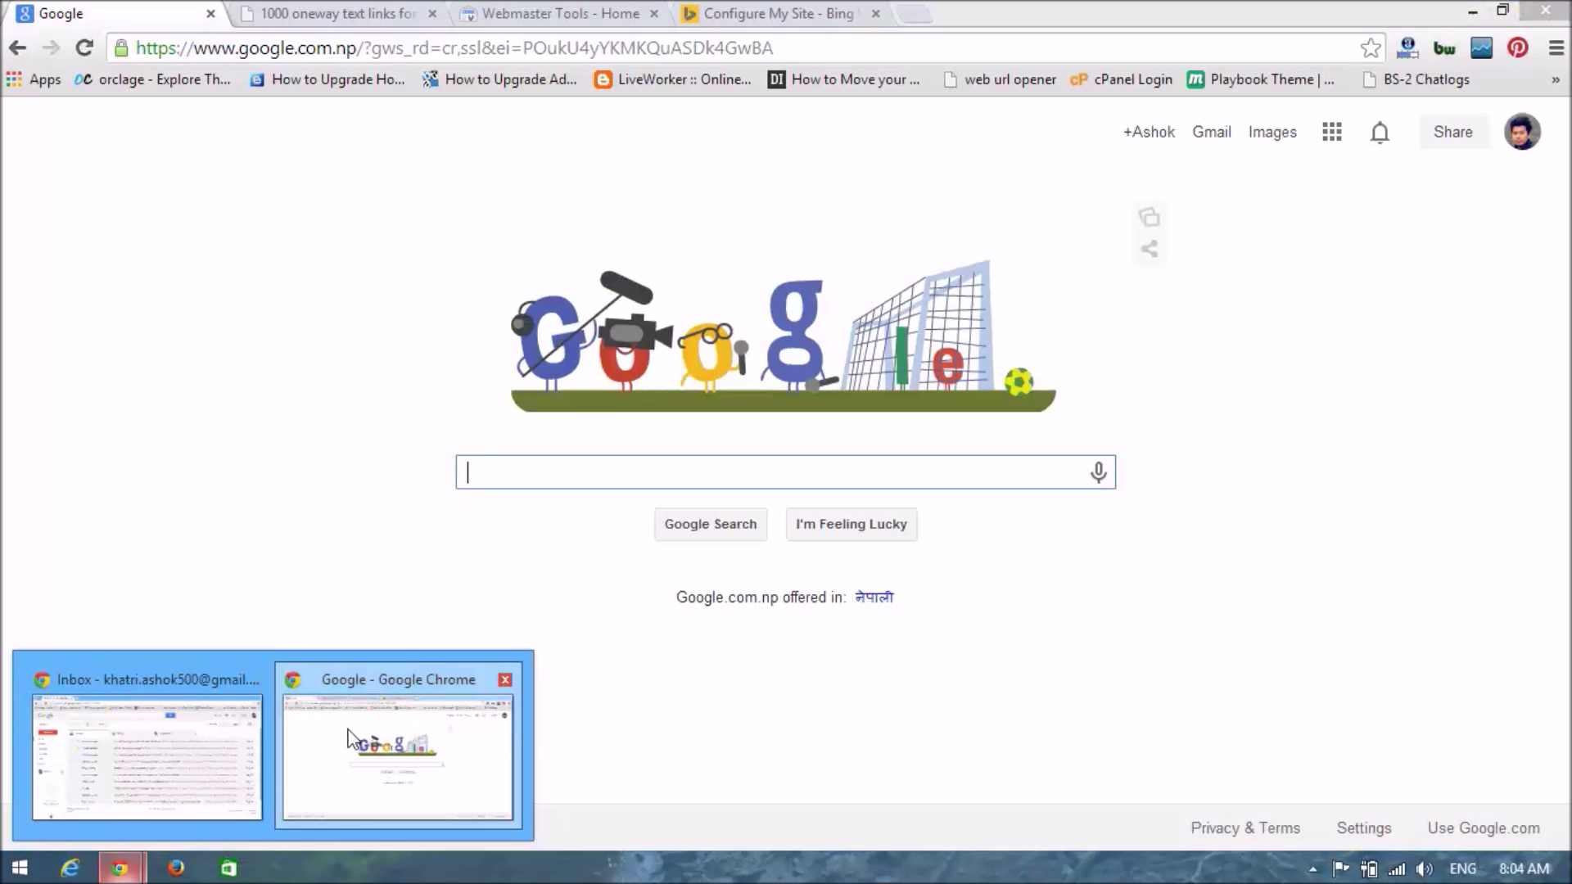
click(347, 737)
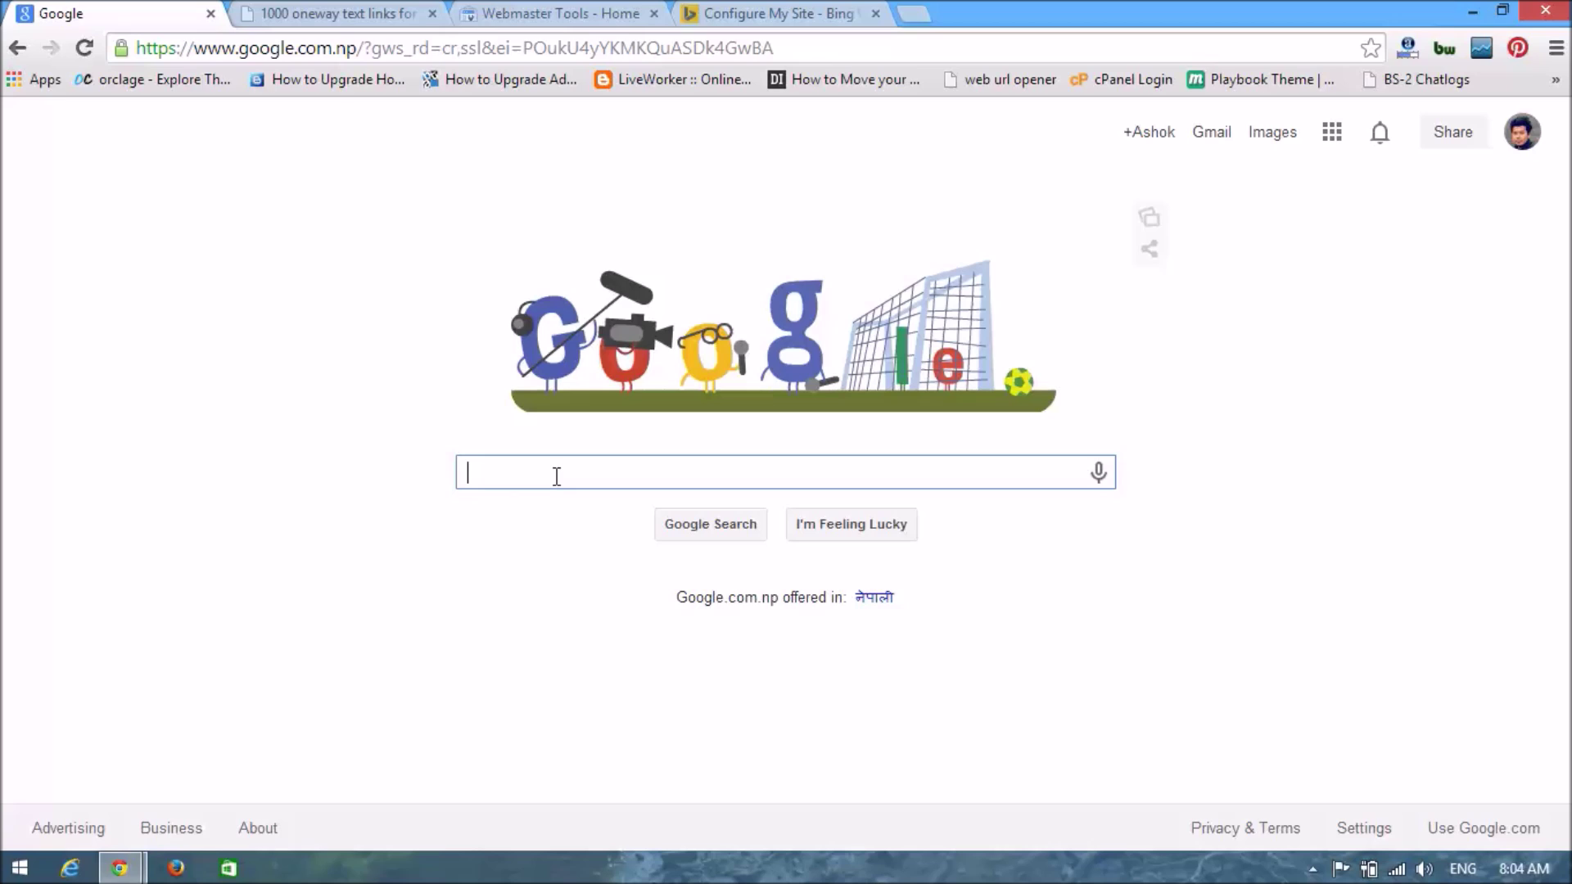
text(create )
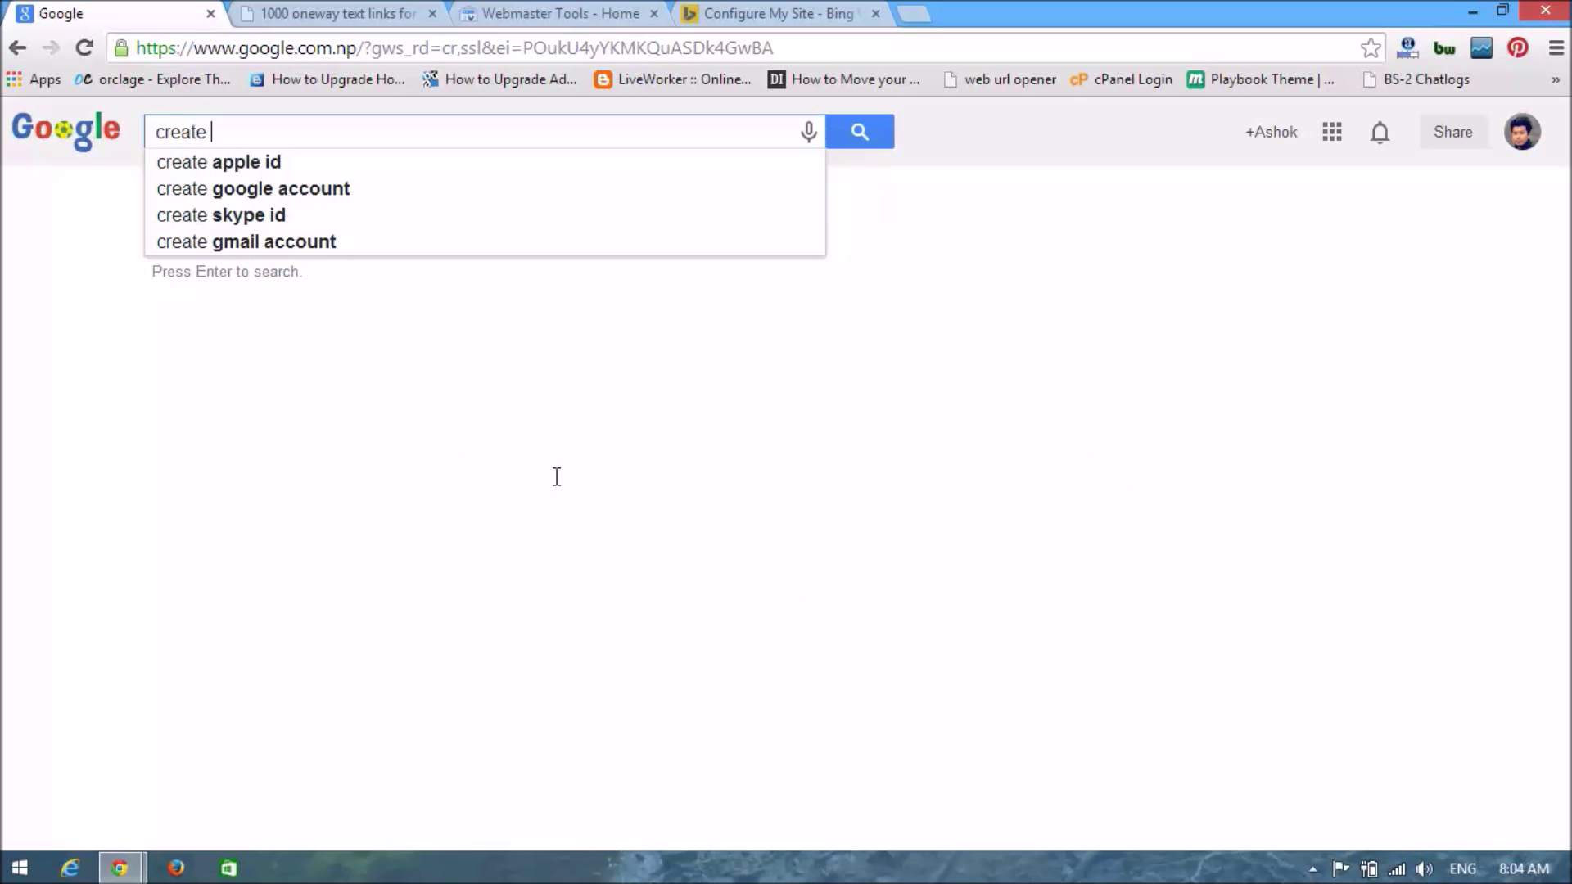
text(site)
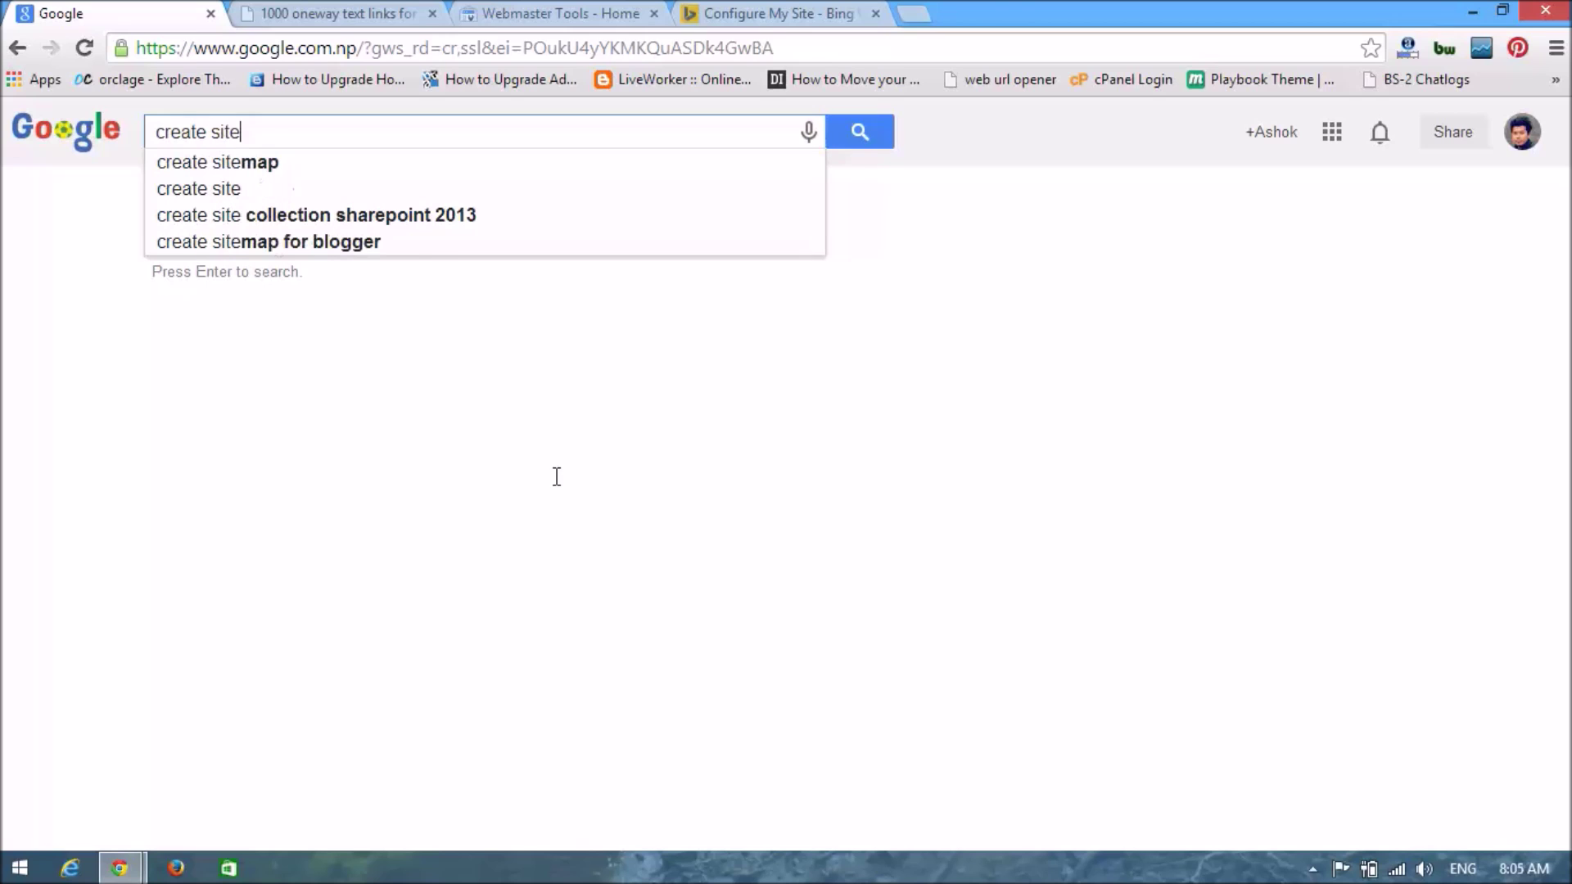
text(map)
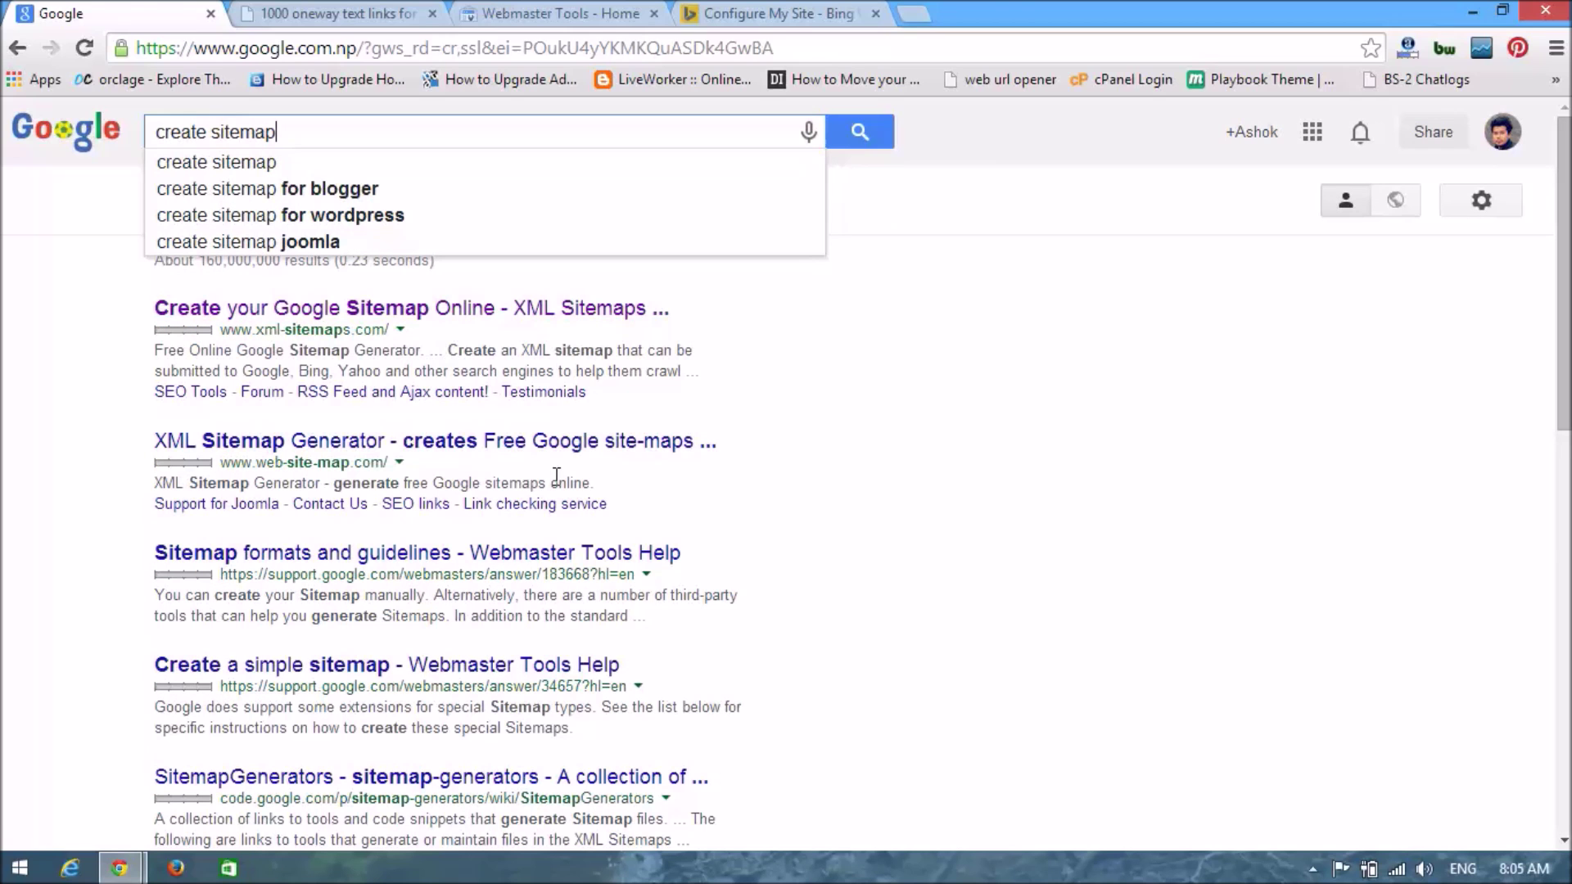
key(Return)
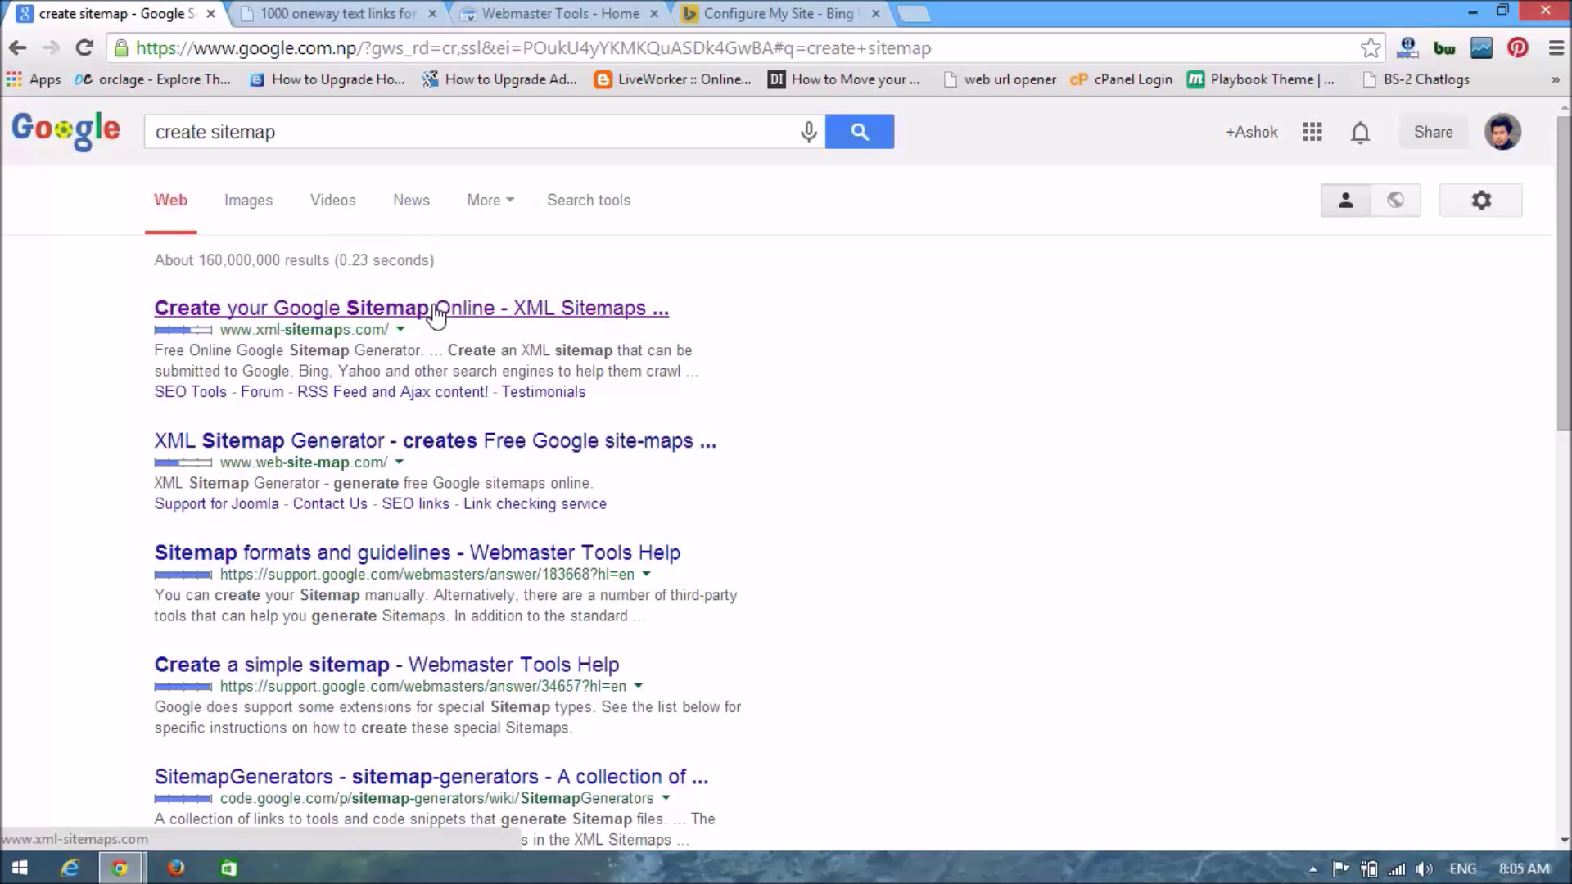
click(318, 317)
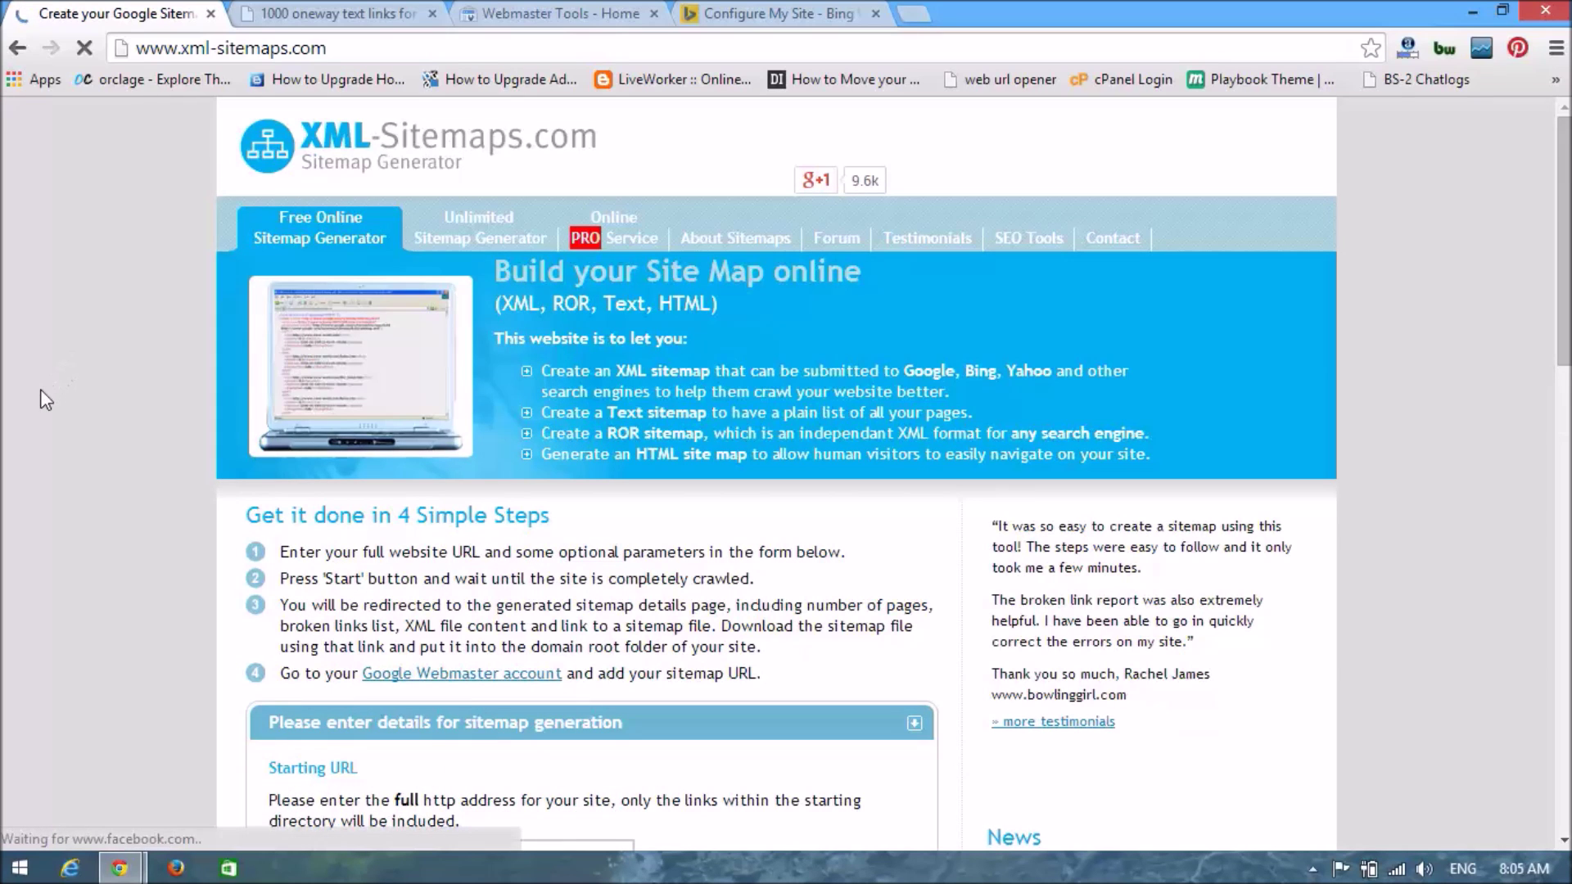
scroll(41, 390, down, 3)
scroll(41, 391, down, 3)
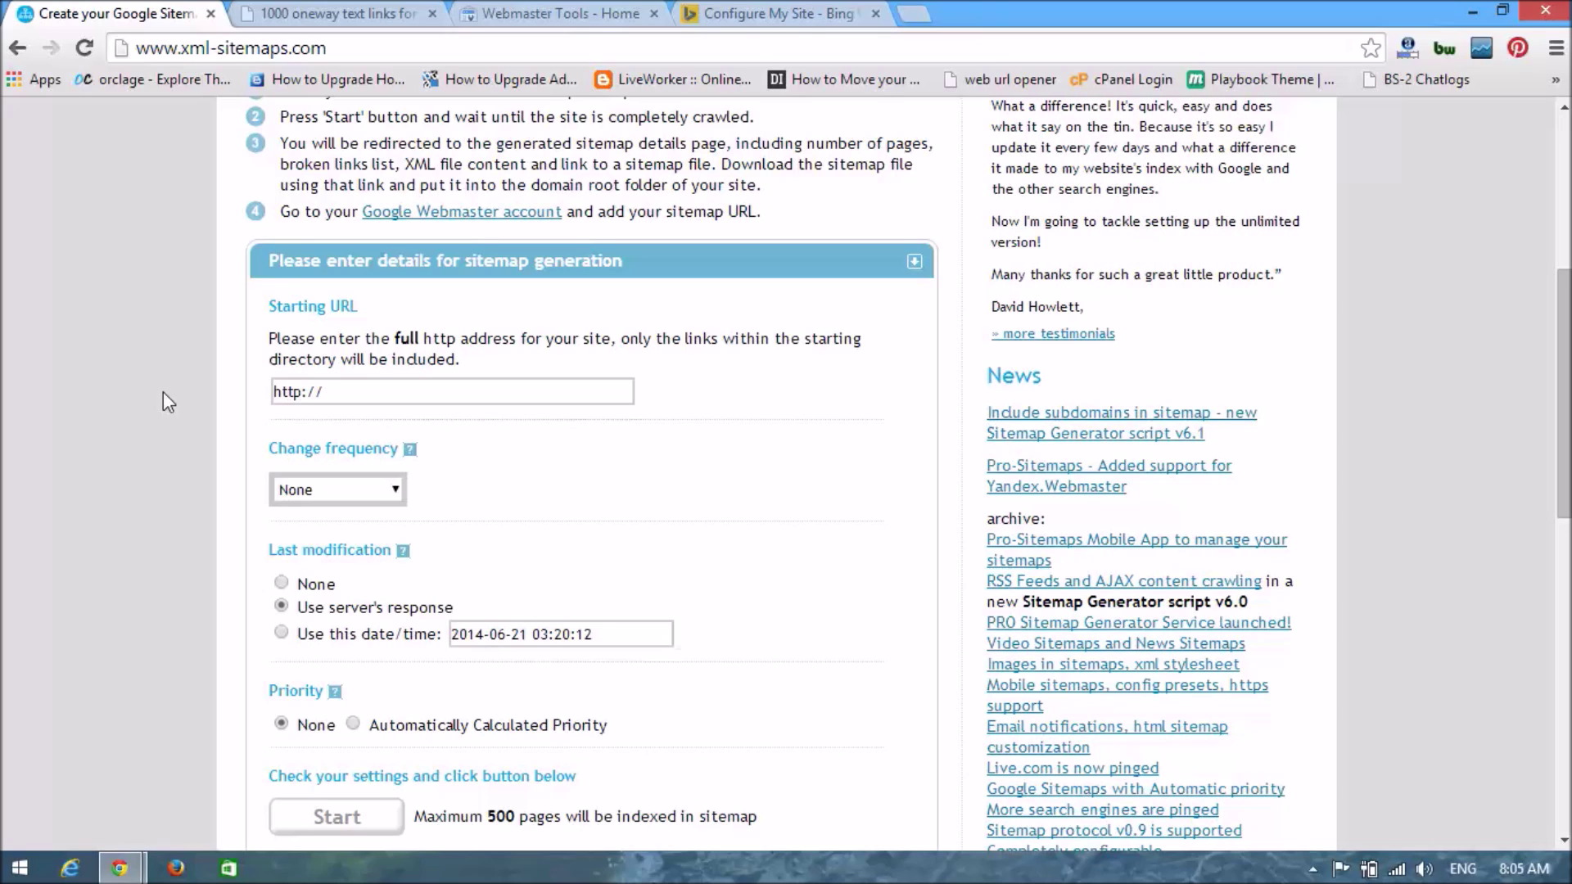
click(368, 387)
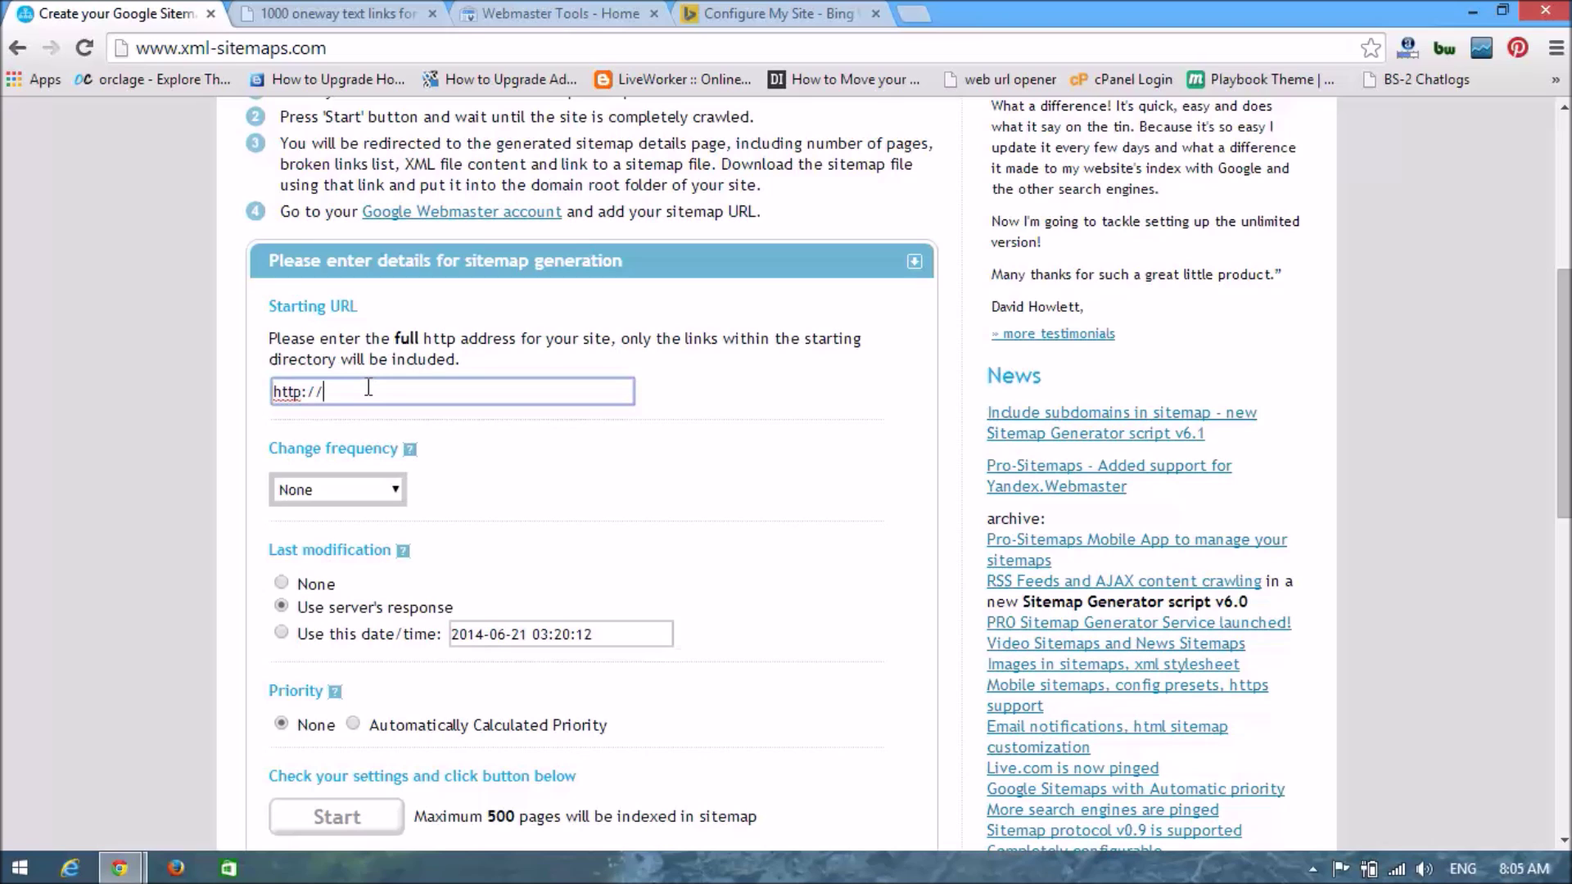
text(ww)
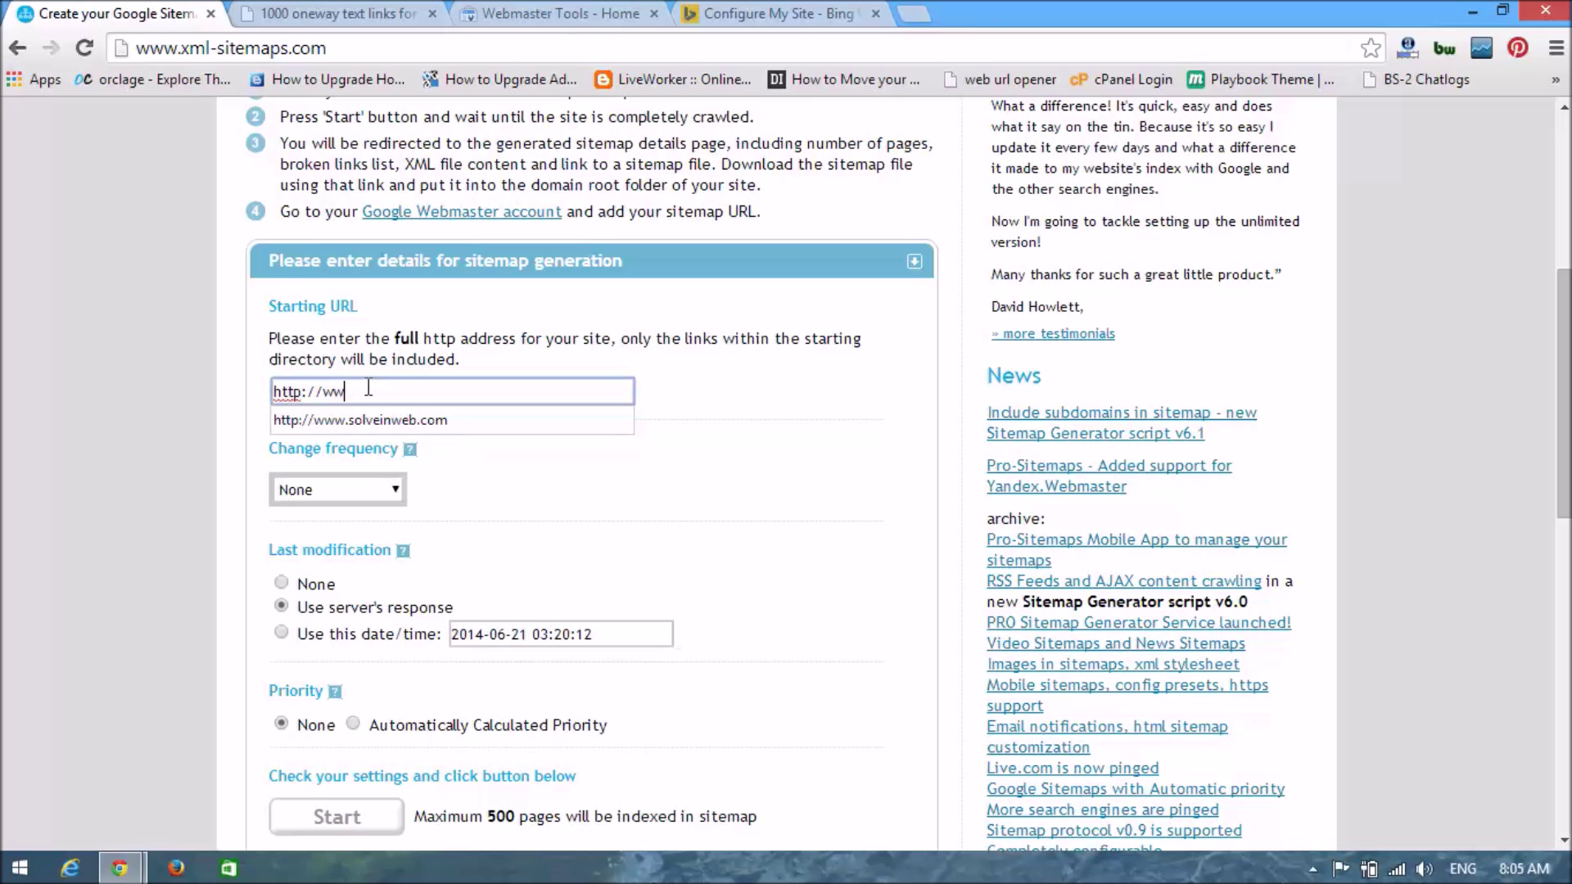
click(385, 421)
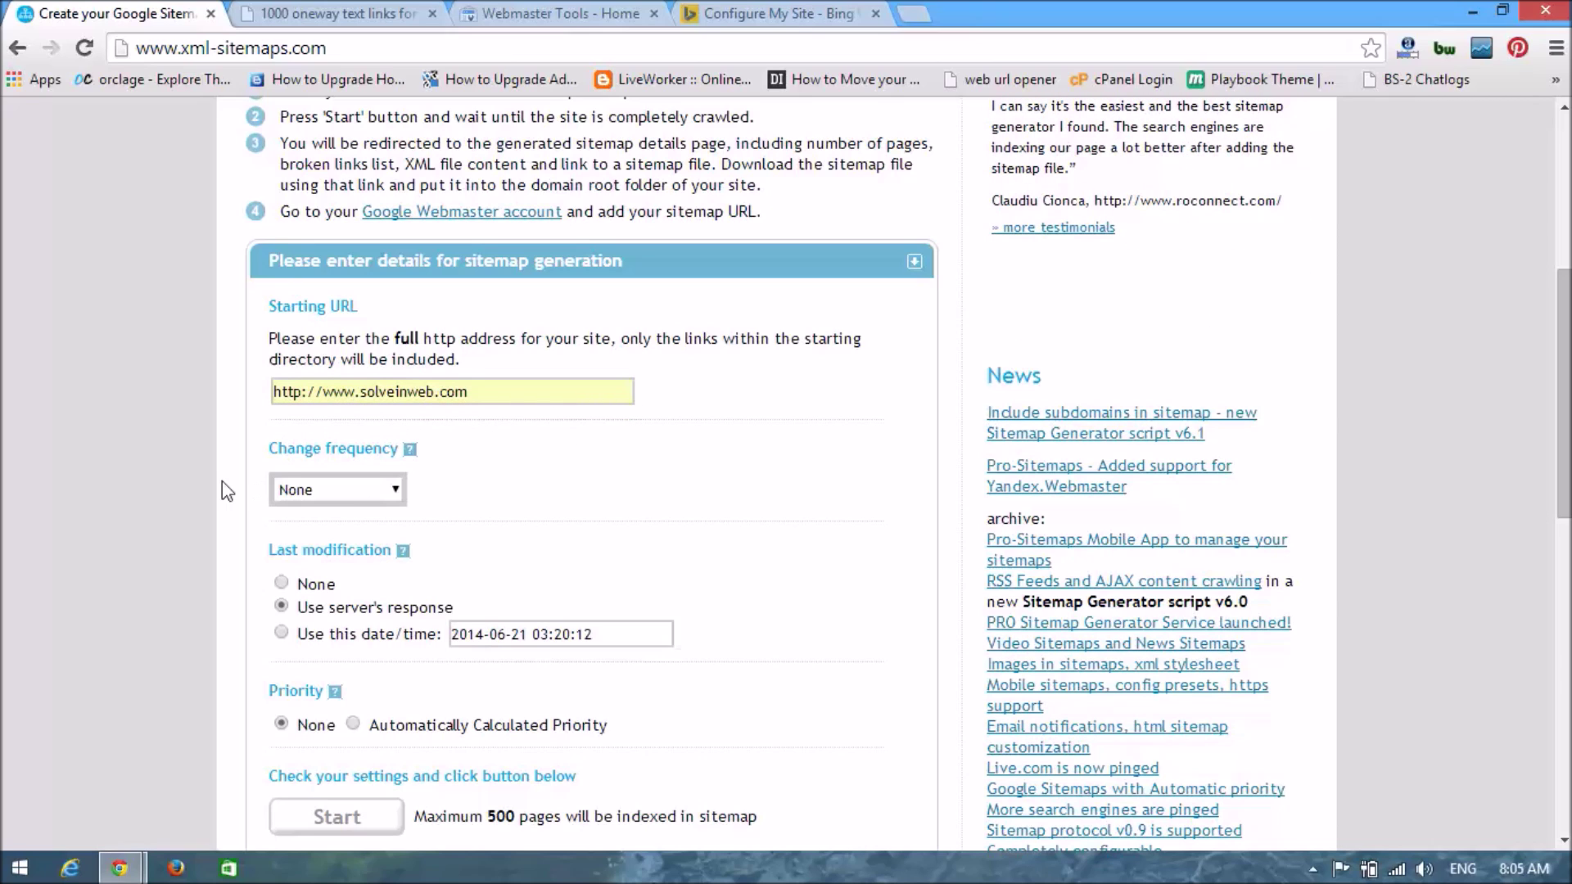
click(390, 491)
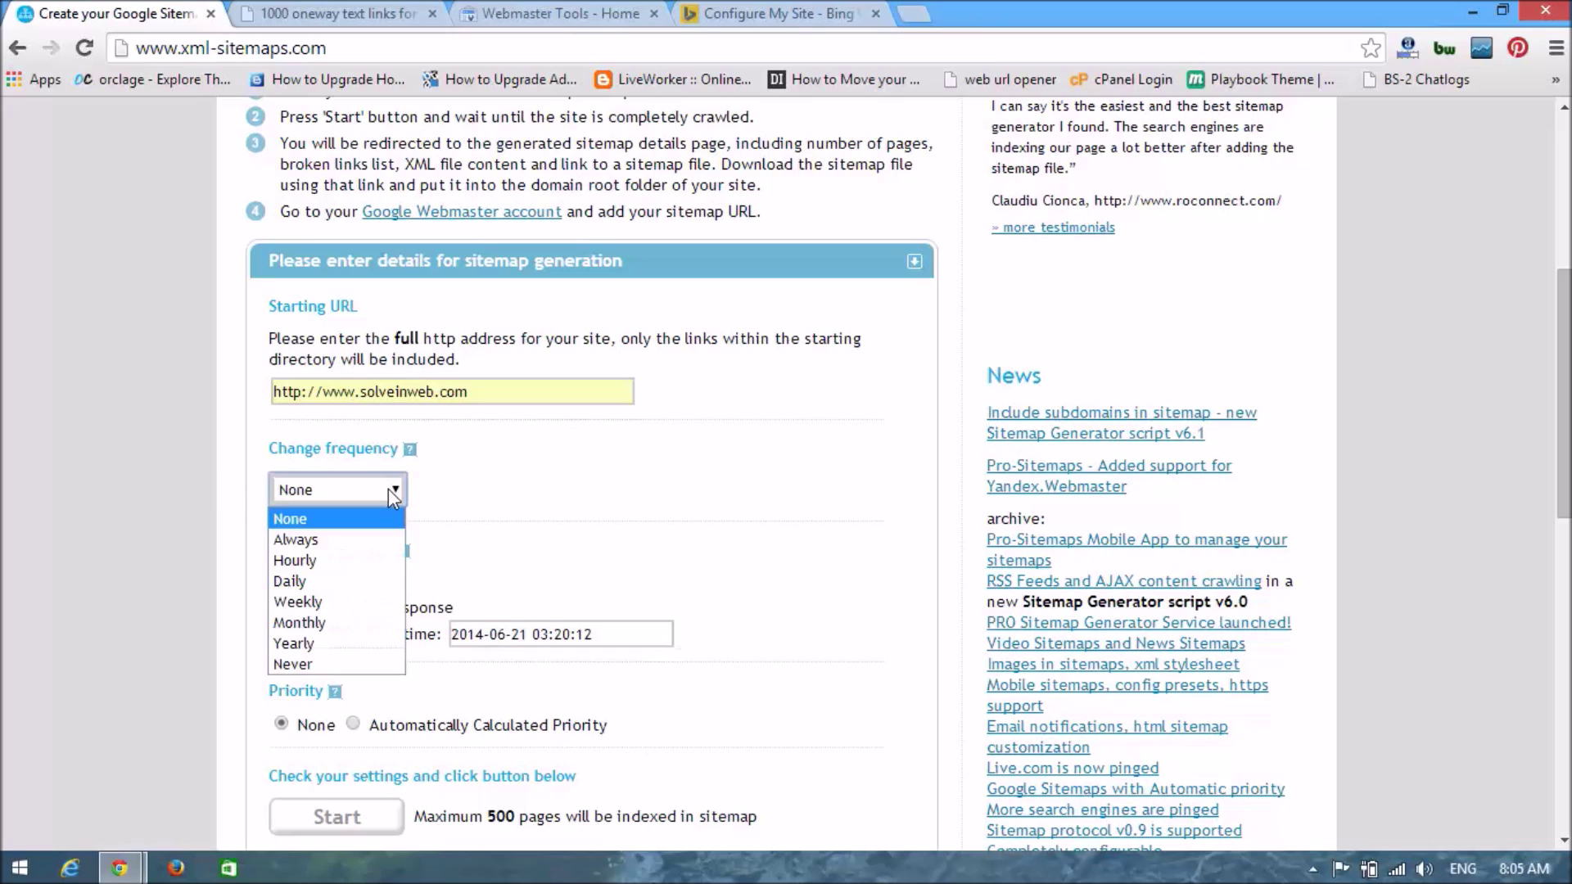
click(305, 543)
scroll(134, 629, down, 3)
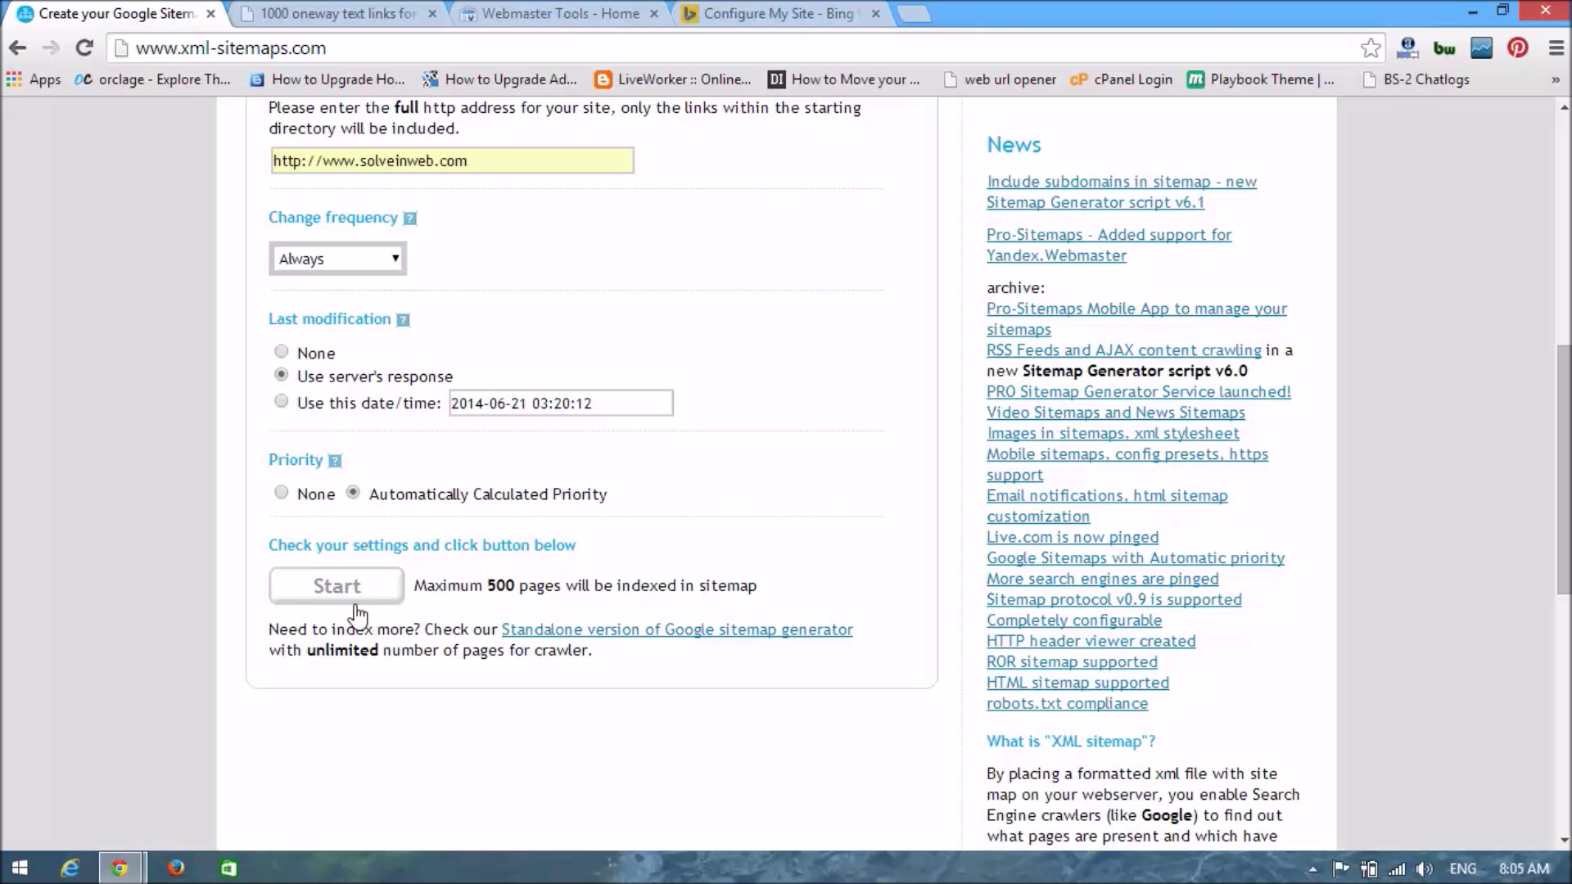
click(299, 591)
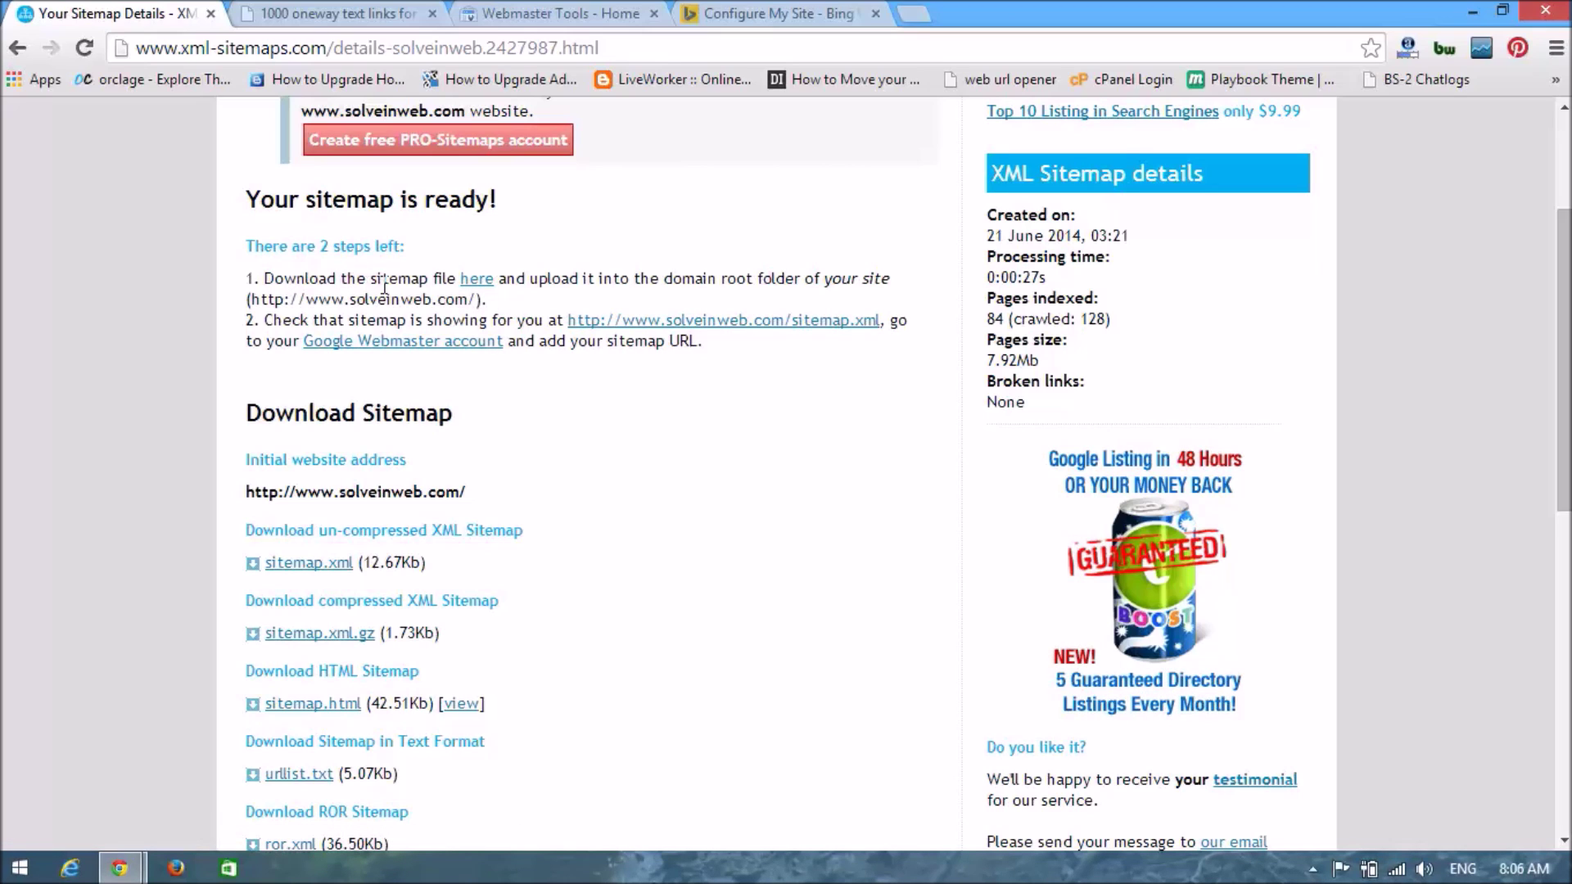
Download the generated sitemap.xml and open the folder containing it.
click(483, 283)
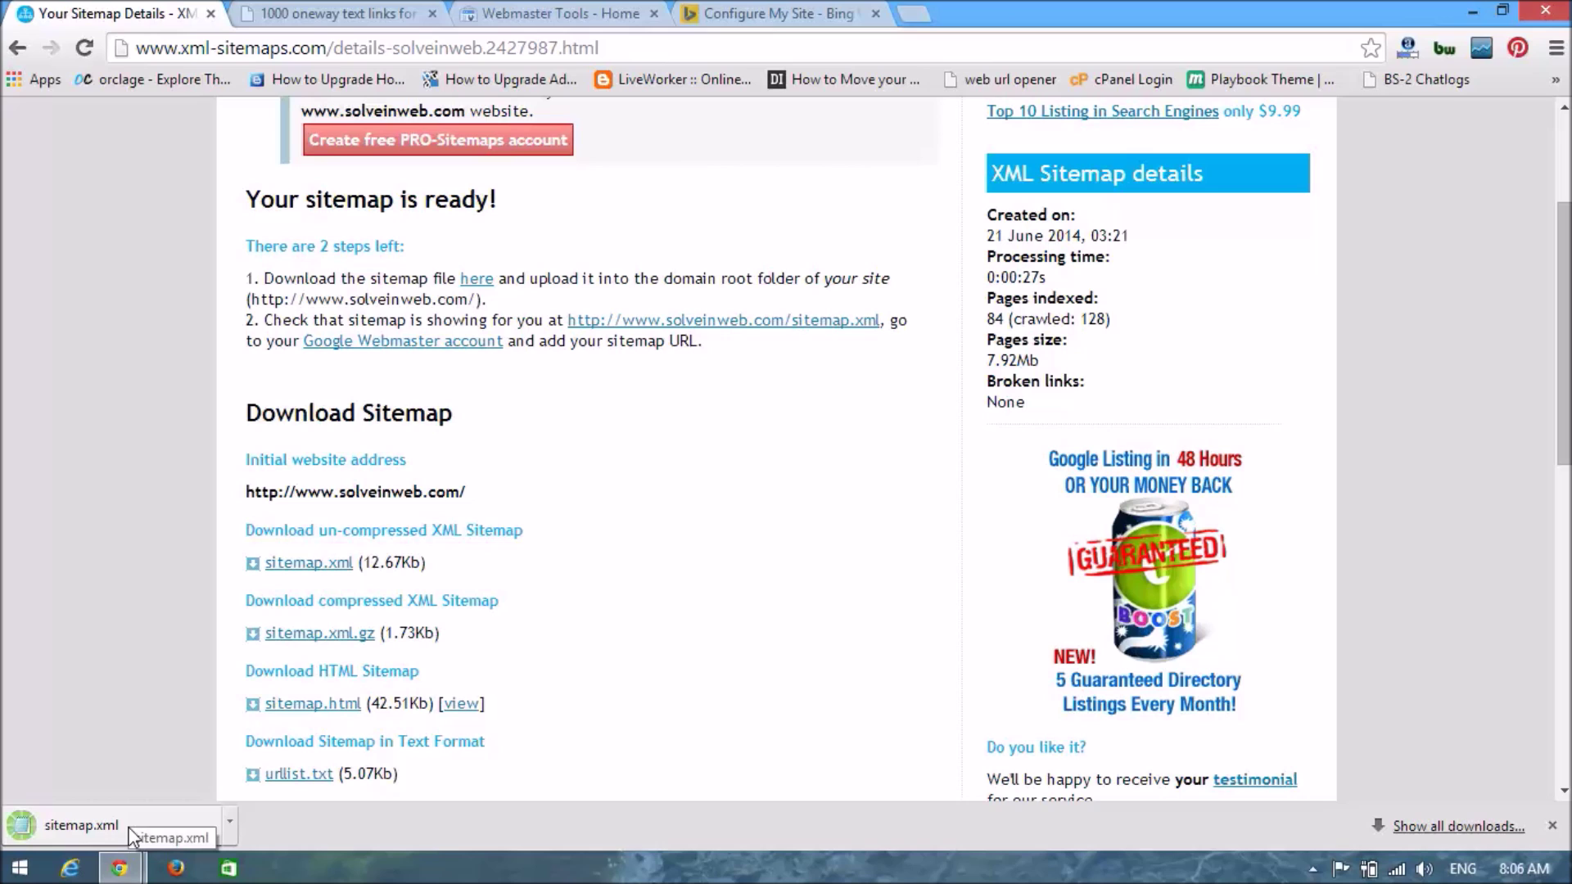
click(1441, 827)
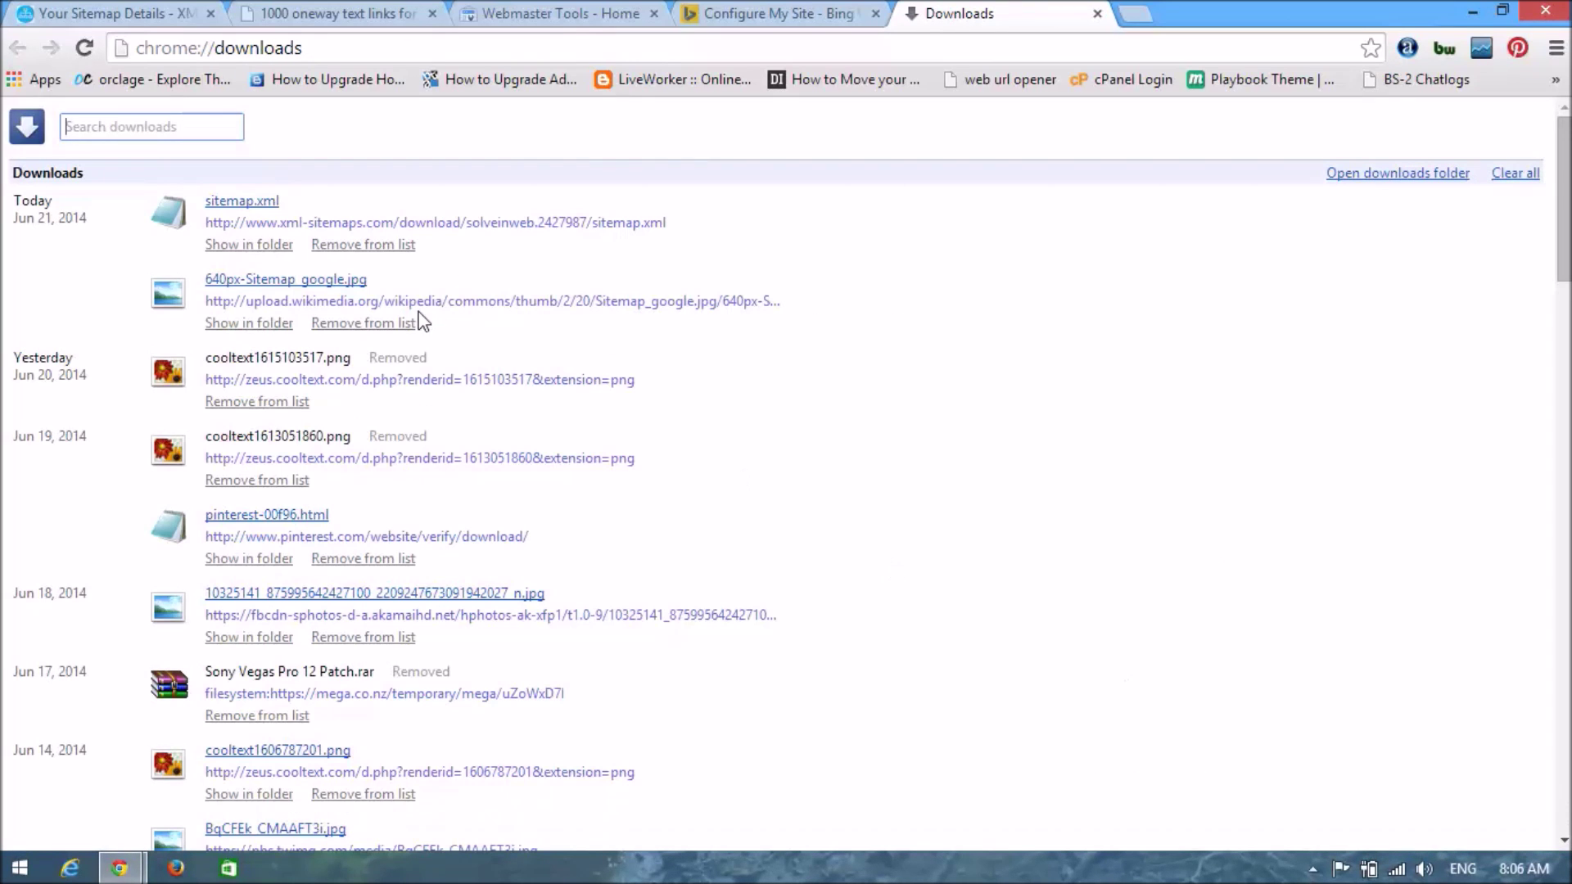
click(254, 248)
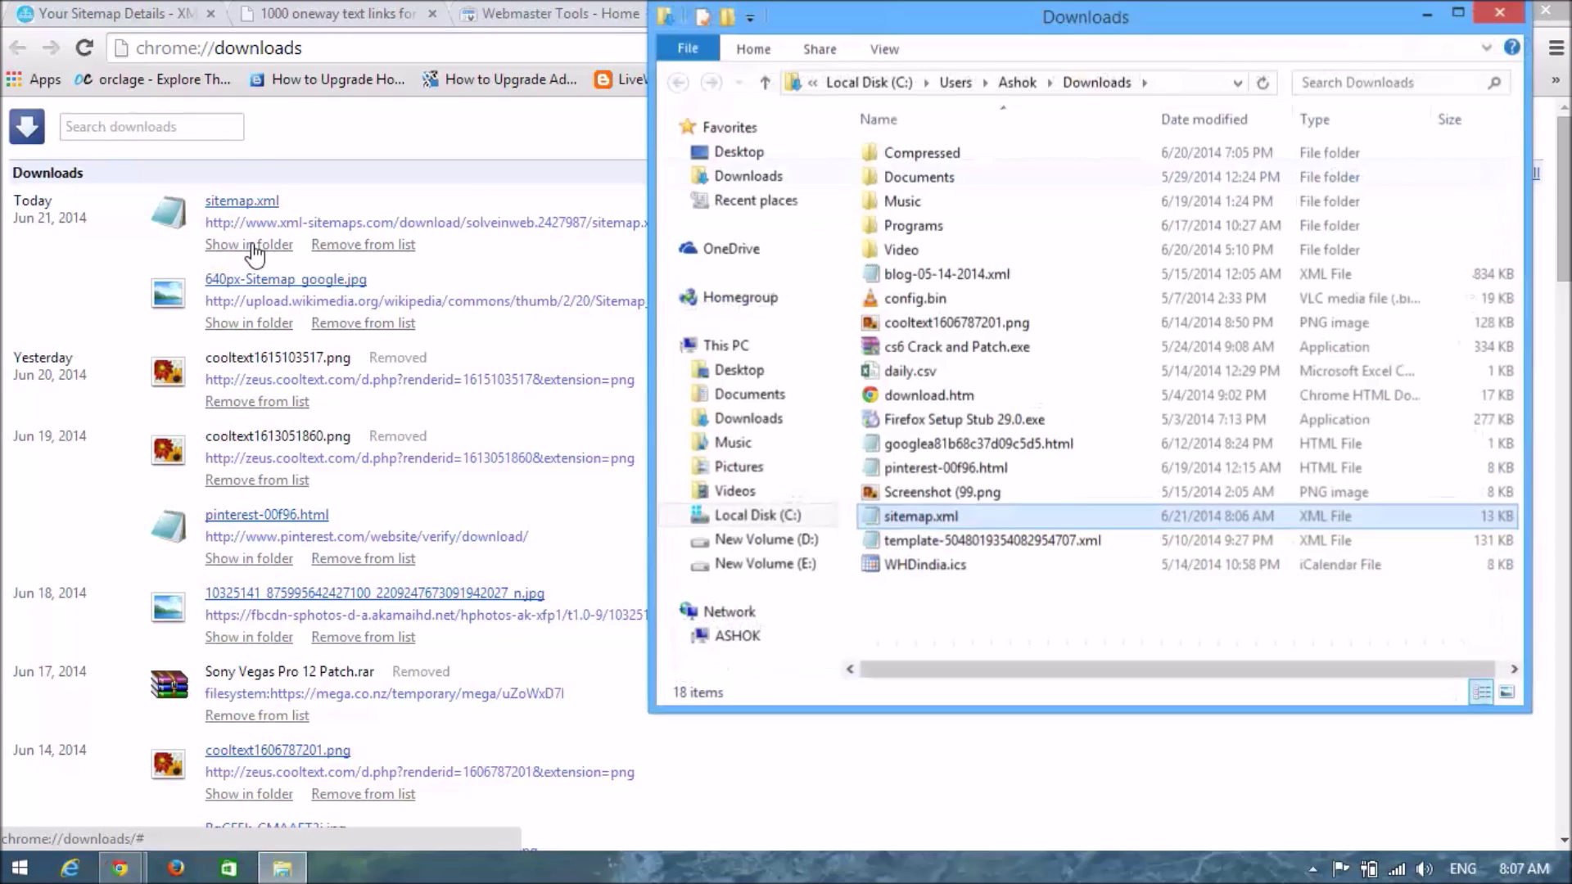
Move sitemap.xml from the Downloads folder onto the desktop by cutting and pasting it.
right_click(940, 516)
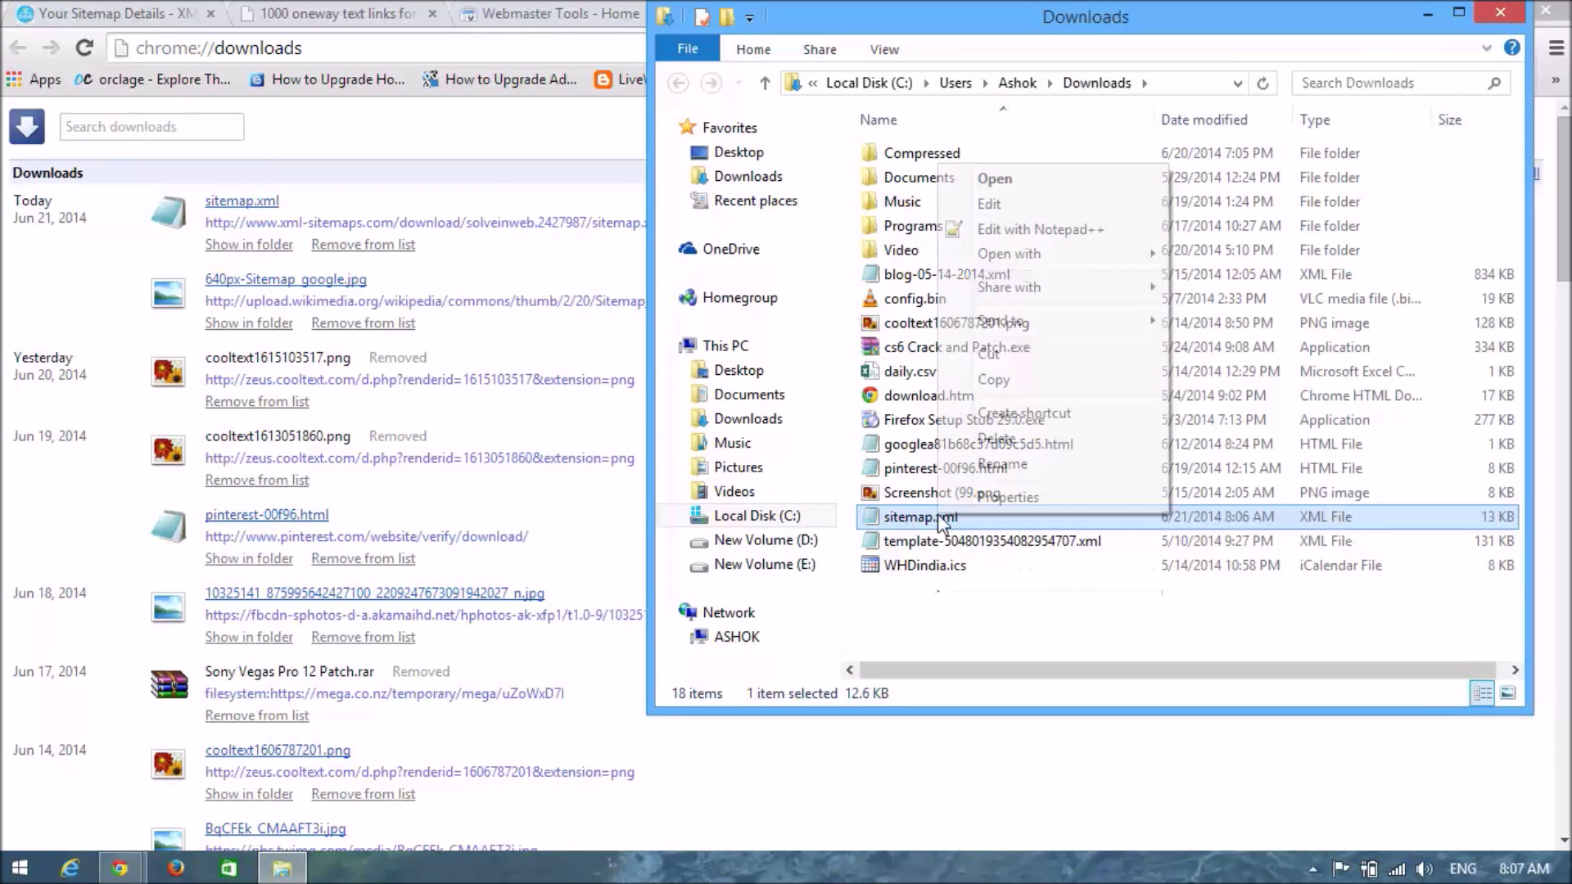
click(1034, 366)
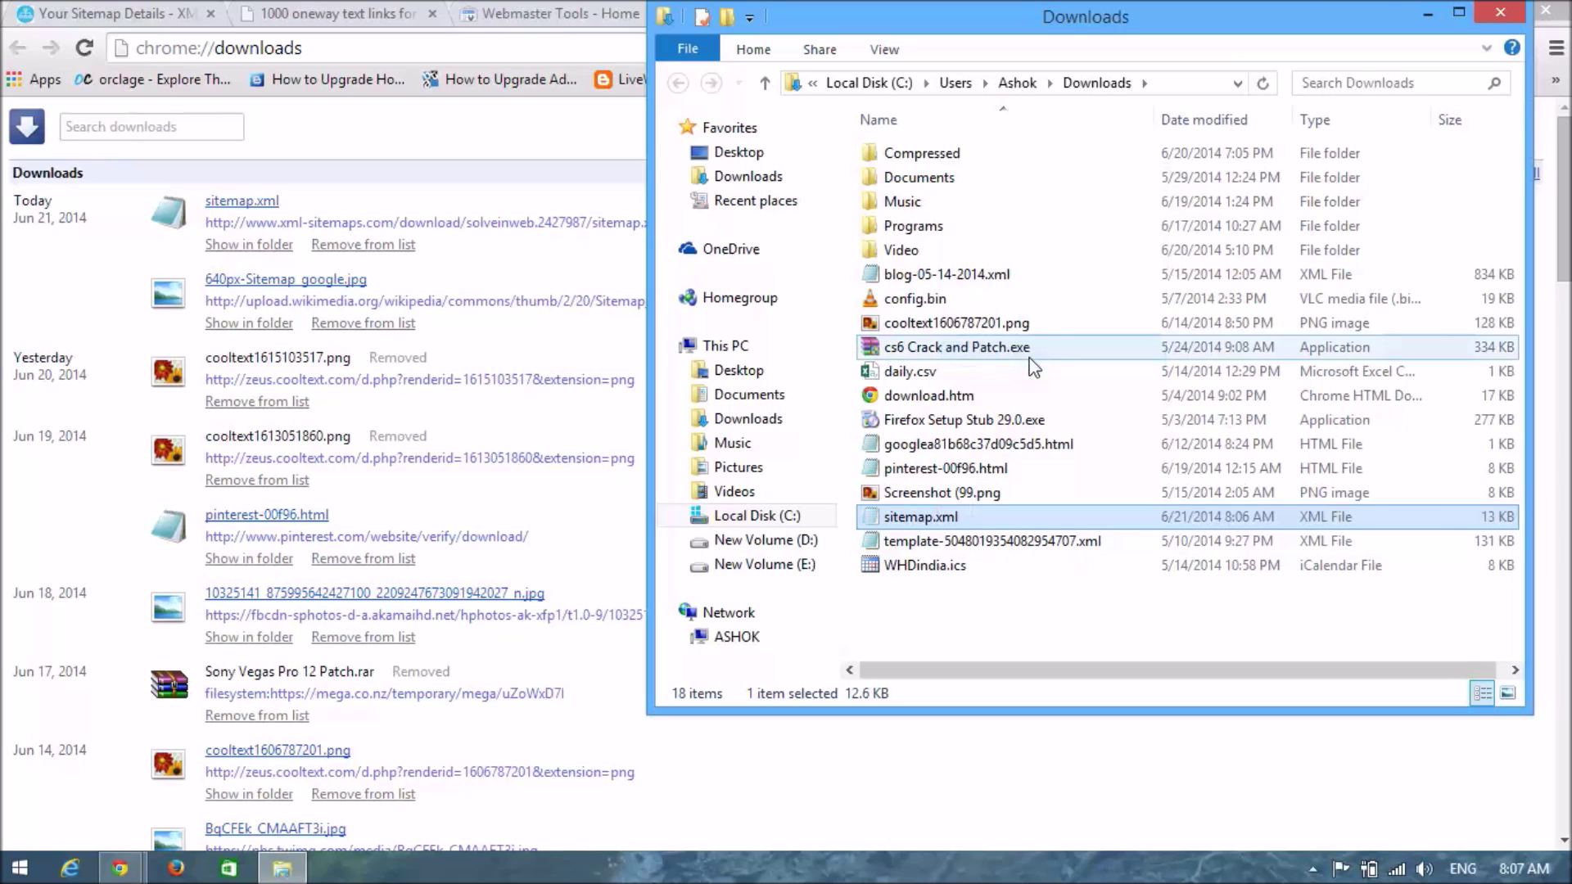
click(1515, 11)
click(1483, 12)
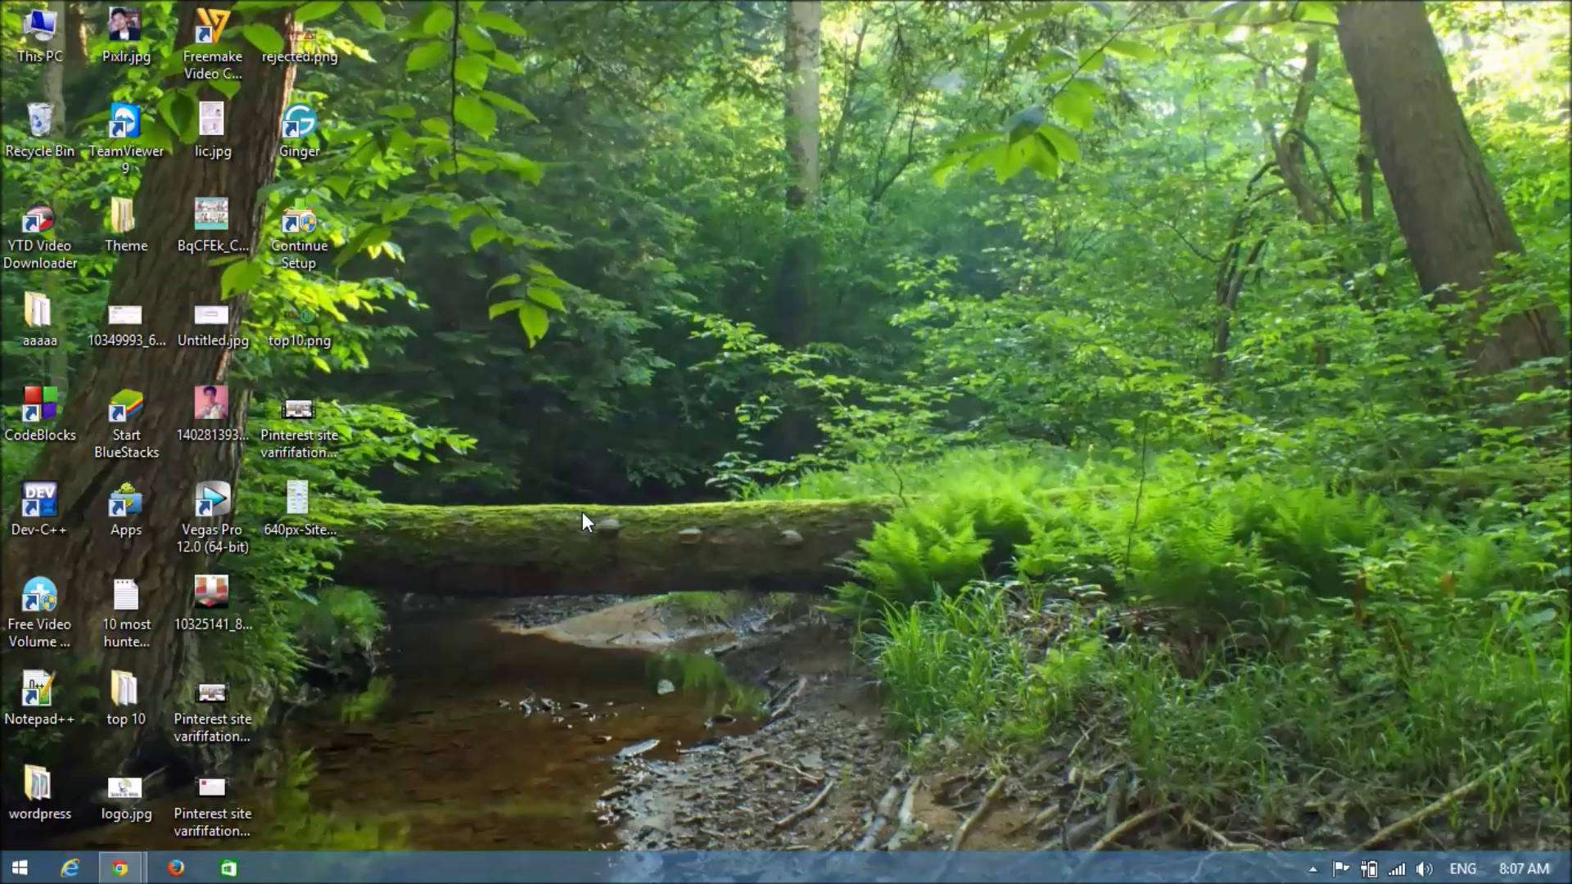
key(ctrl+v)
Open the desktop sitemap.xml in Notepad, look over its solveinweb.com URLs, then minimise it.
click(417, 627)
double_click(302, 617)
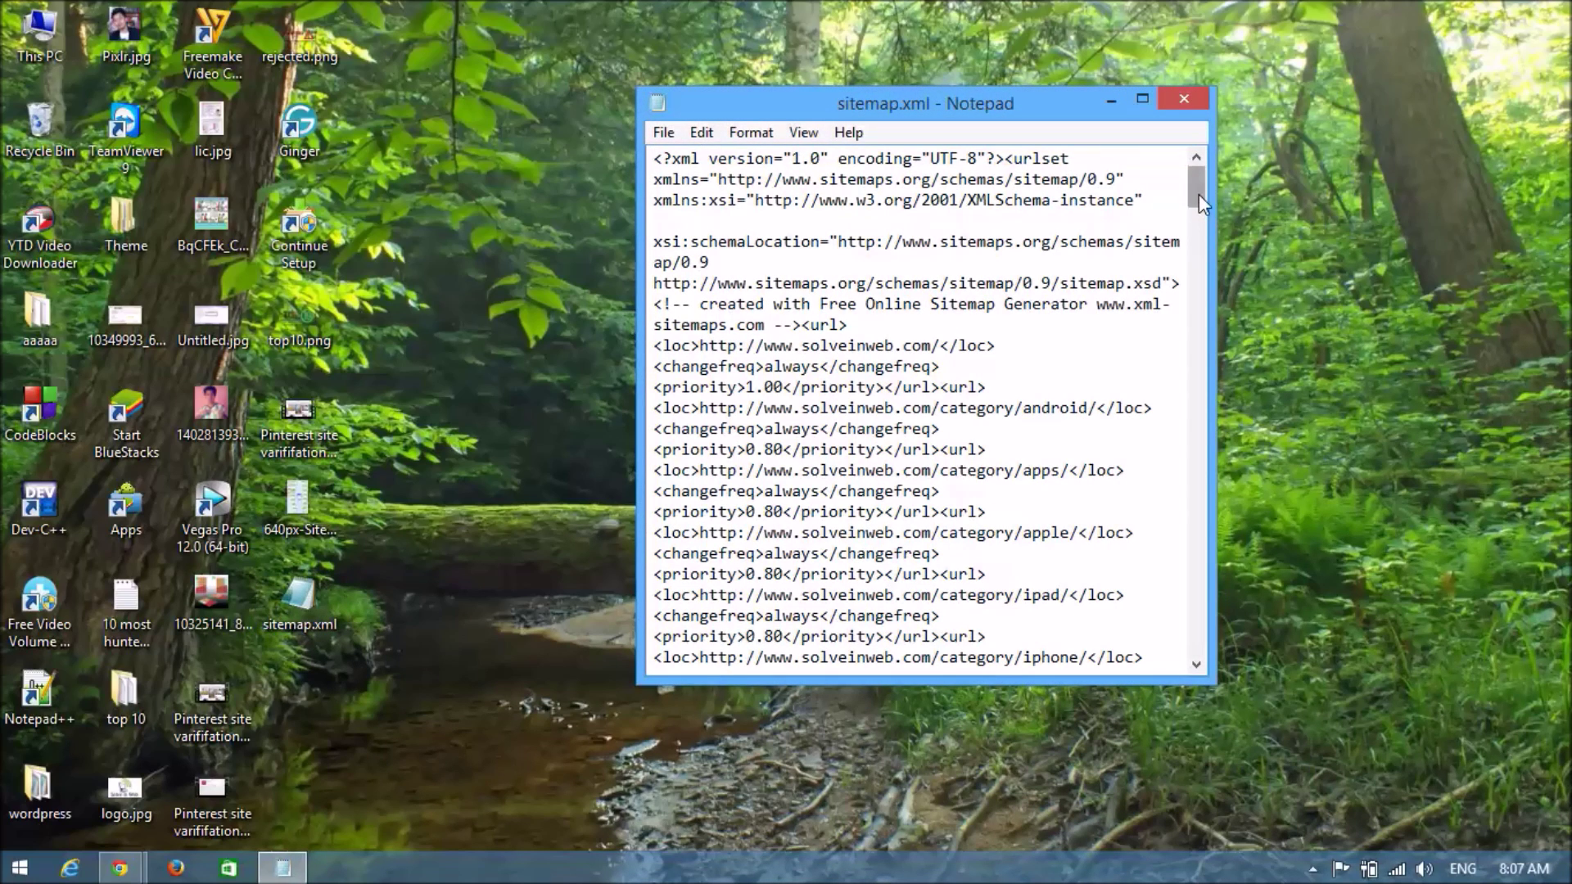
mouse_move(1199, 194)
mouse_down()
mouse_move(1195, 254)
mouse_move(1197, 190)
mouse_up()
click(1112, 96)
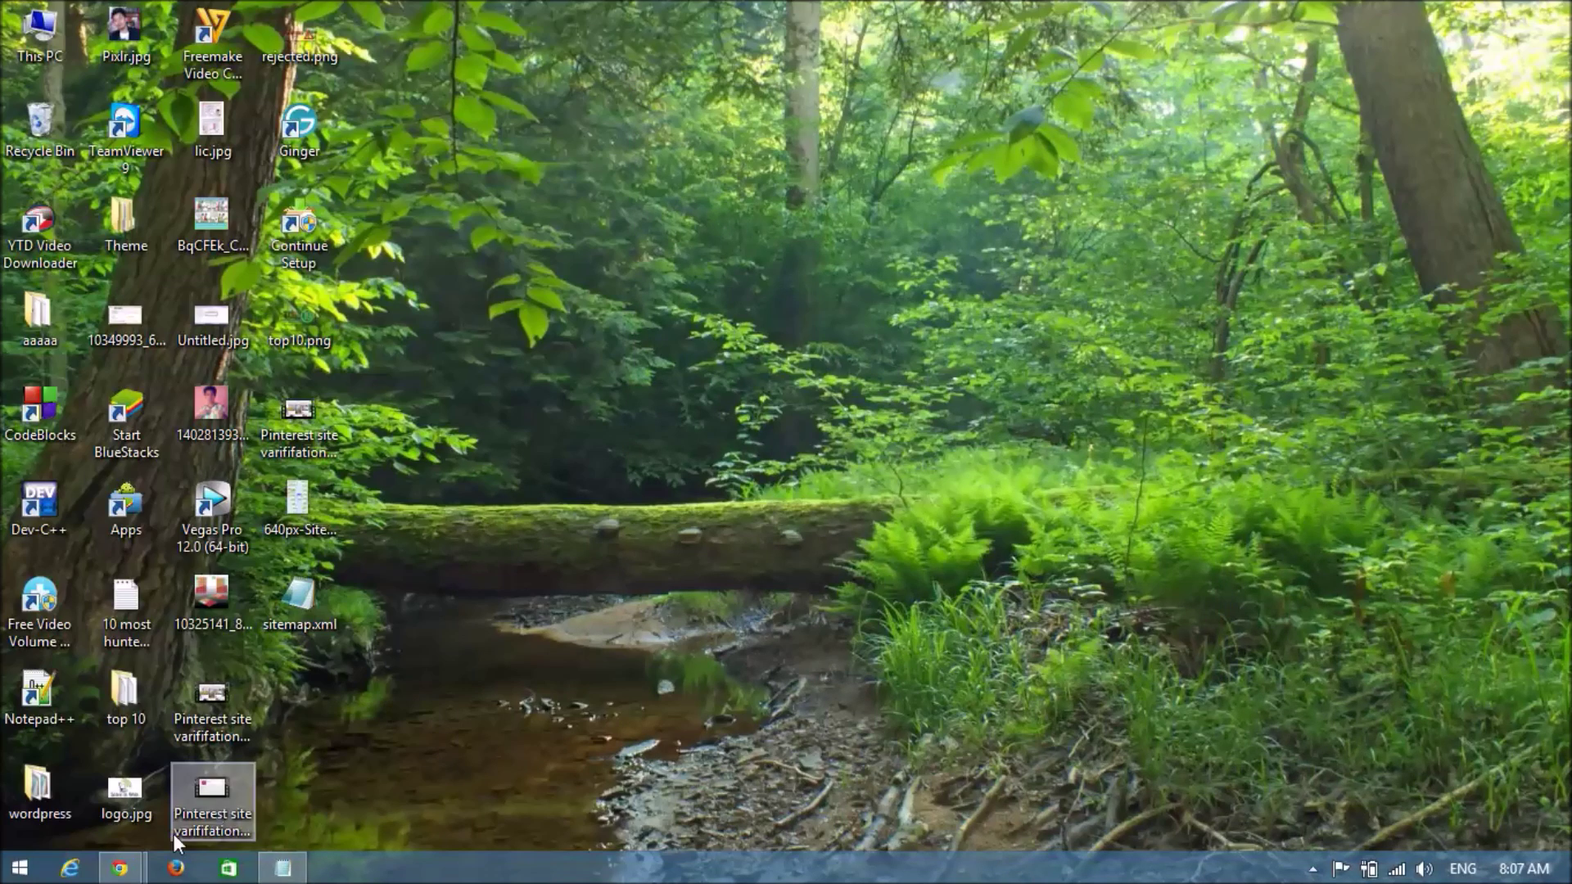
mouse_move(119, 868)
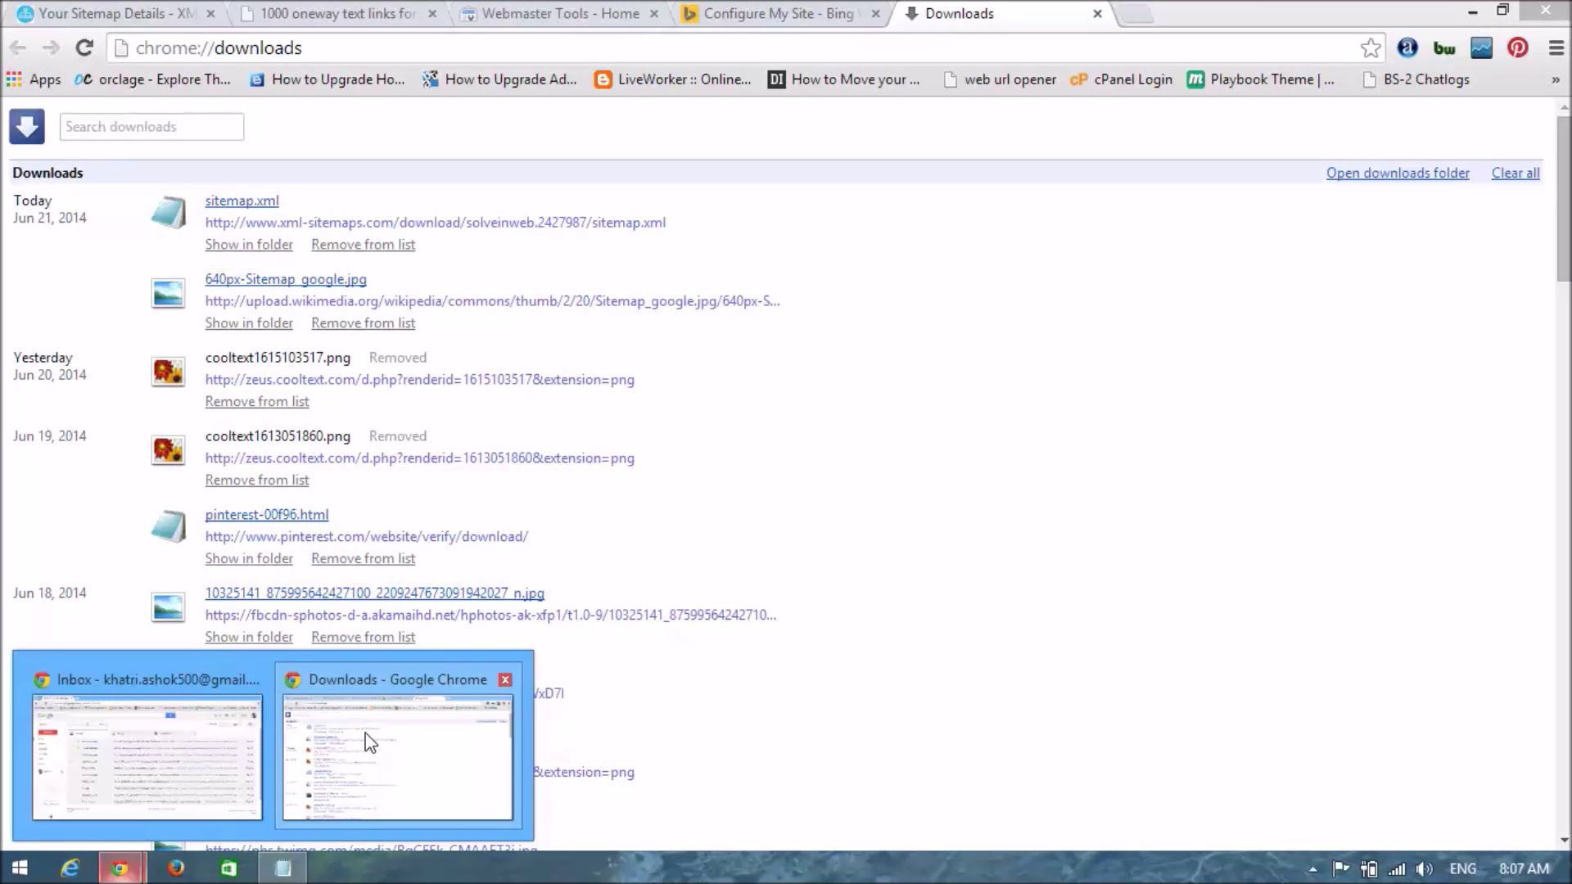
Log into cPanel for solveinweb.com with the prefilled username and the account password.
click(370, 741)
click(103, 13)
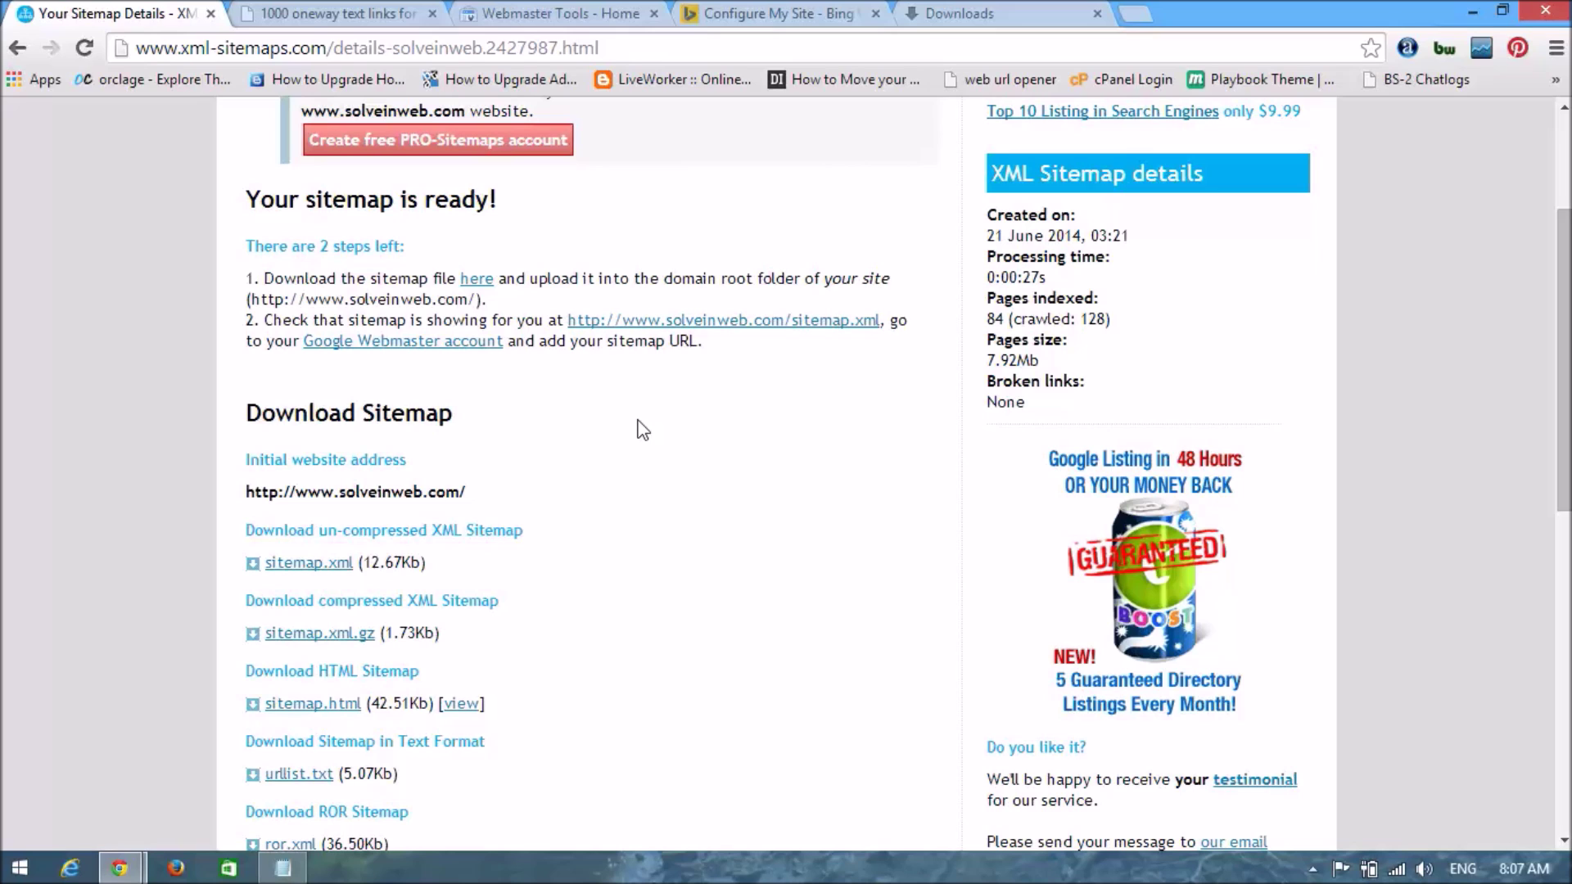
click(974, 12)
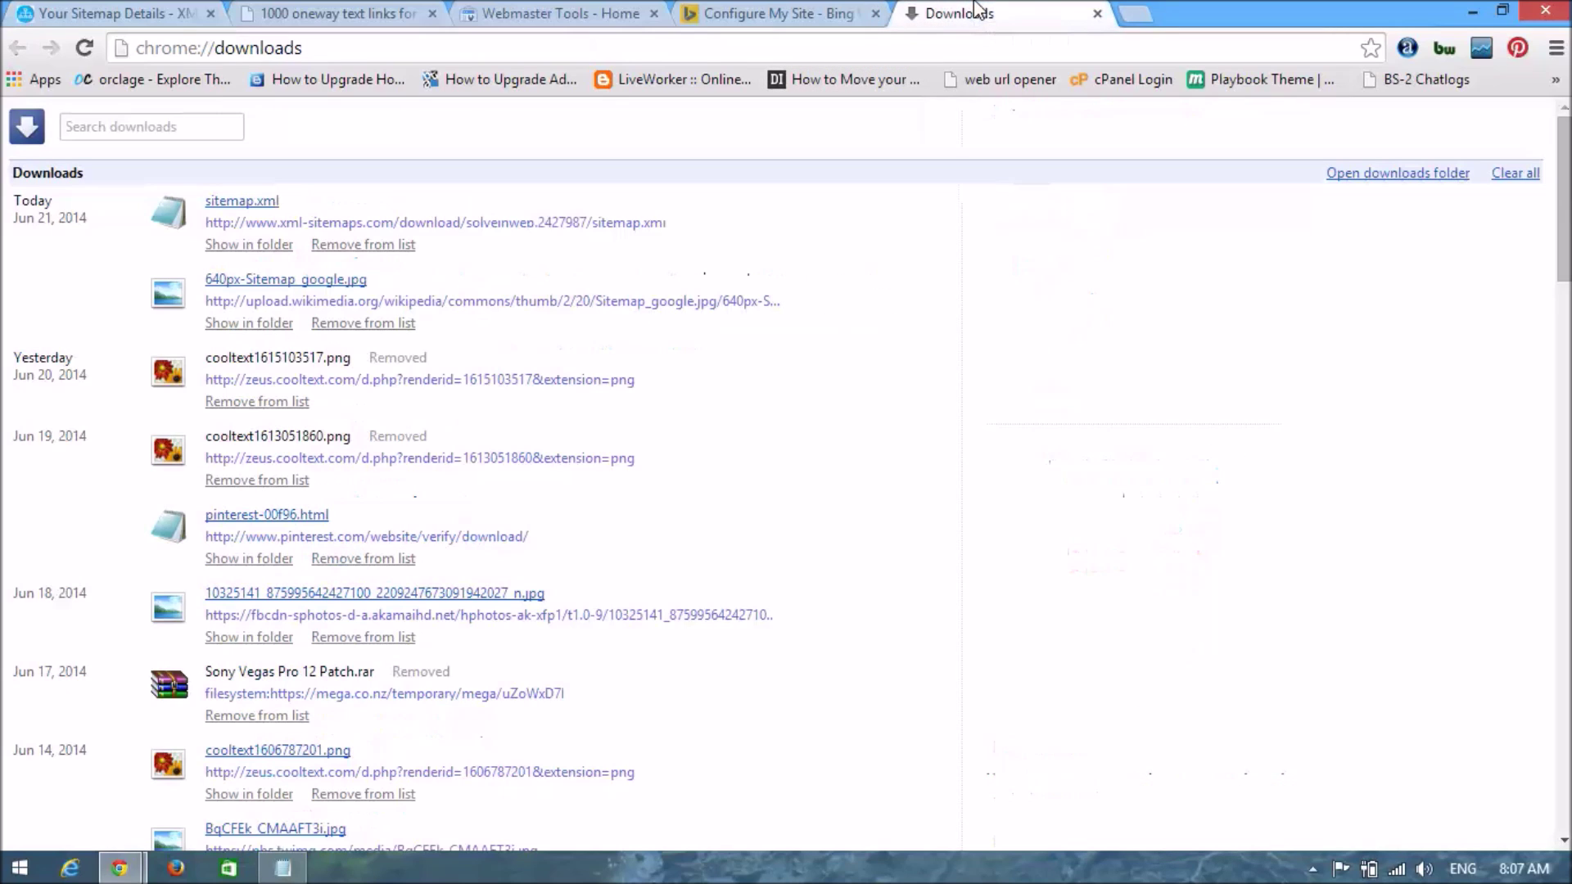
click(1114, 85)
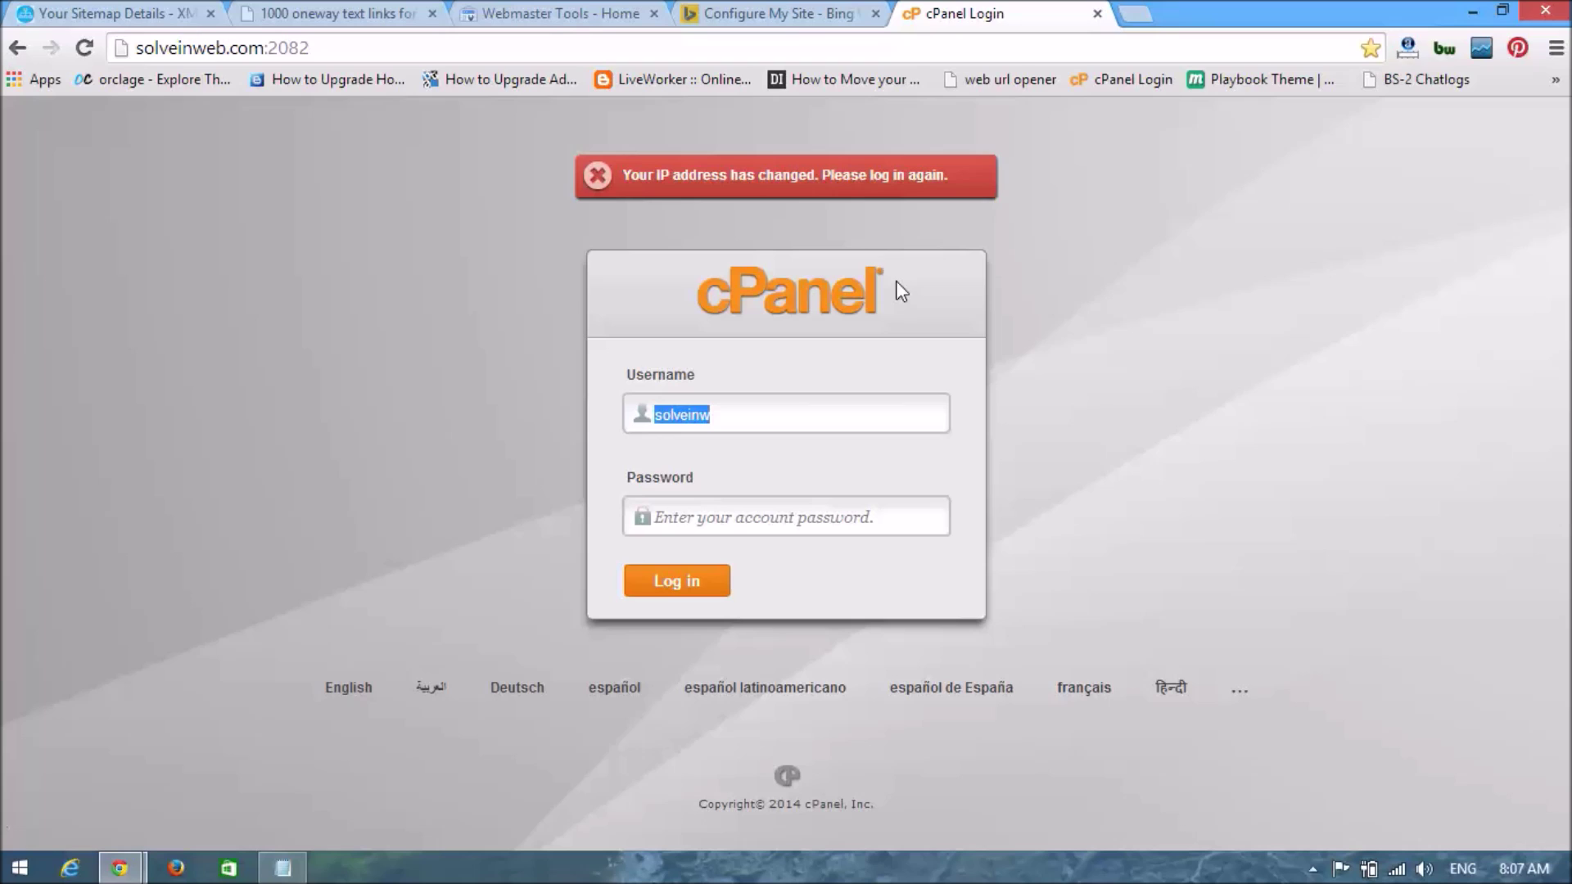
click(749, 418)
click(701, 525)
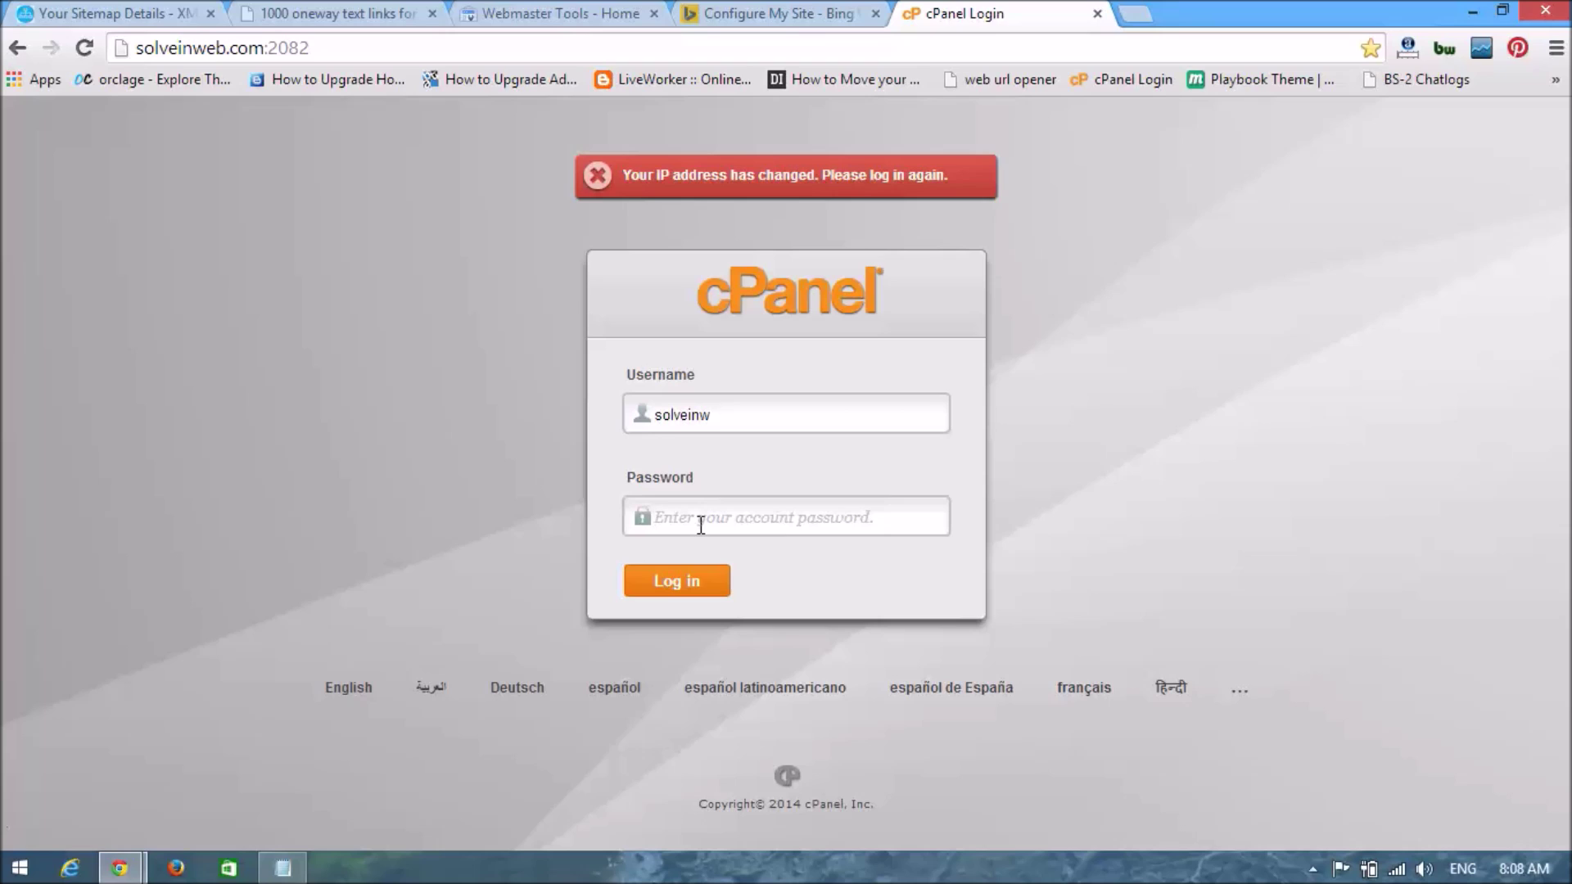
text(***)
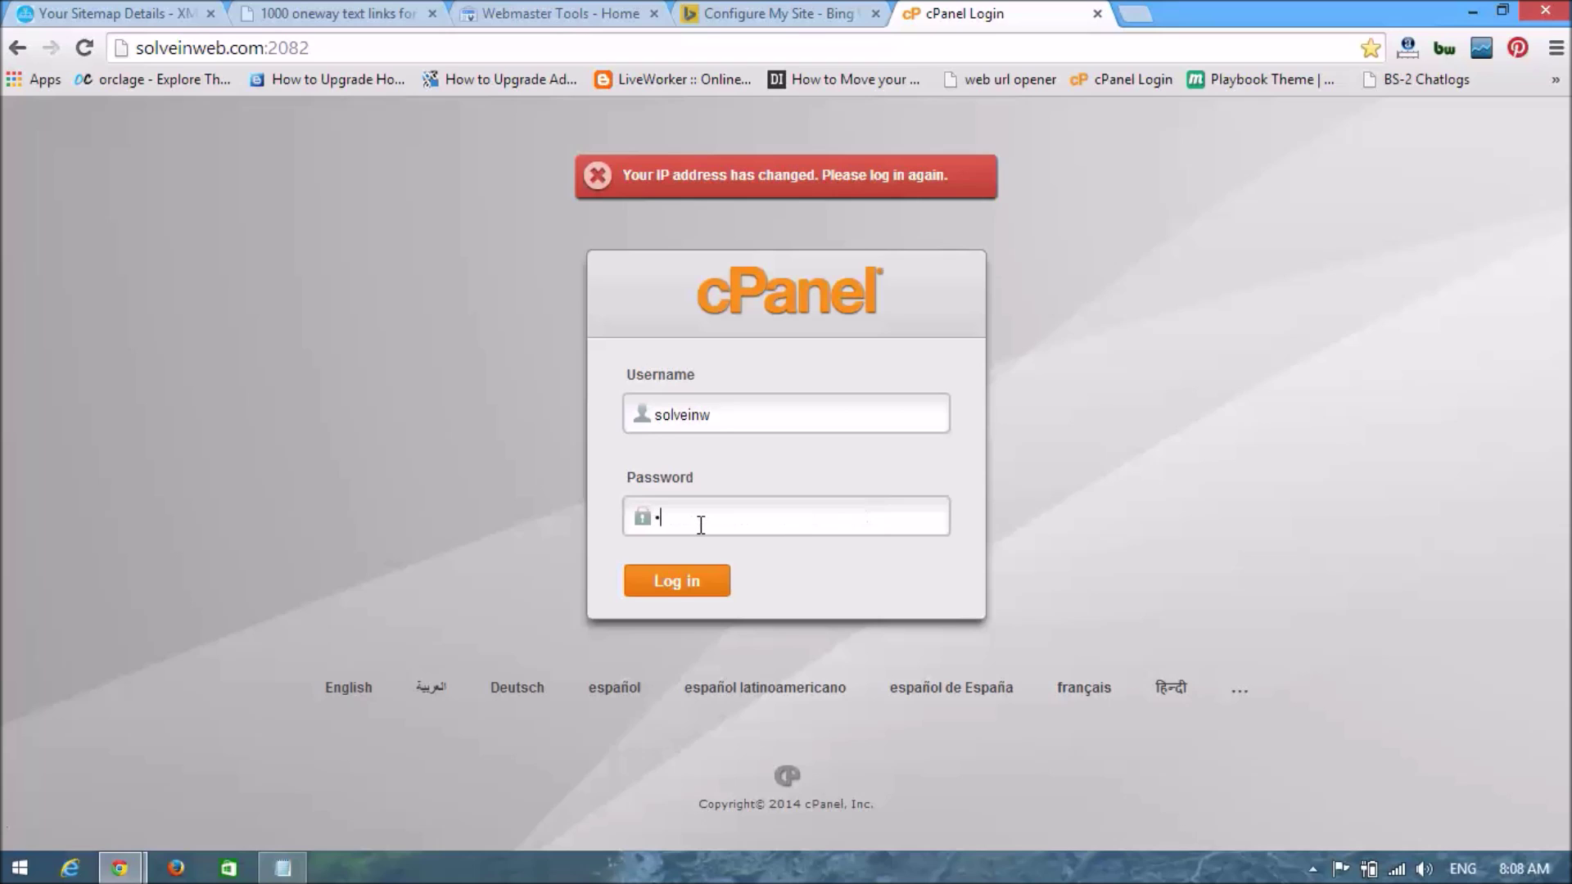
text(*********)
key(Return)
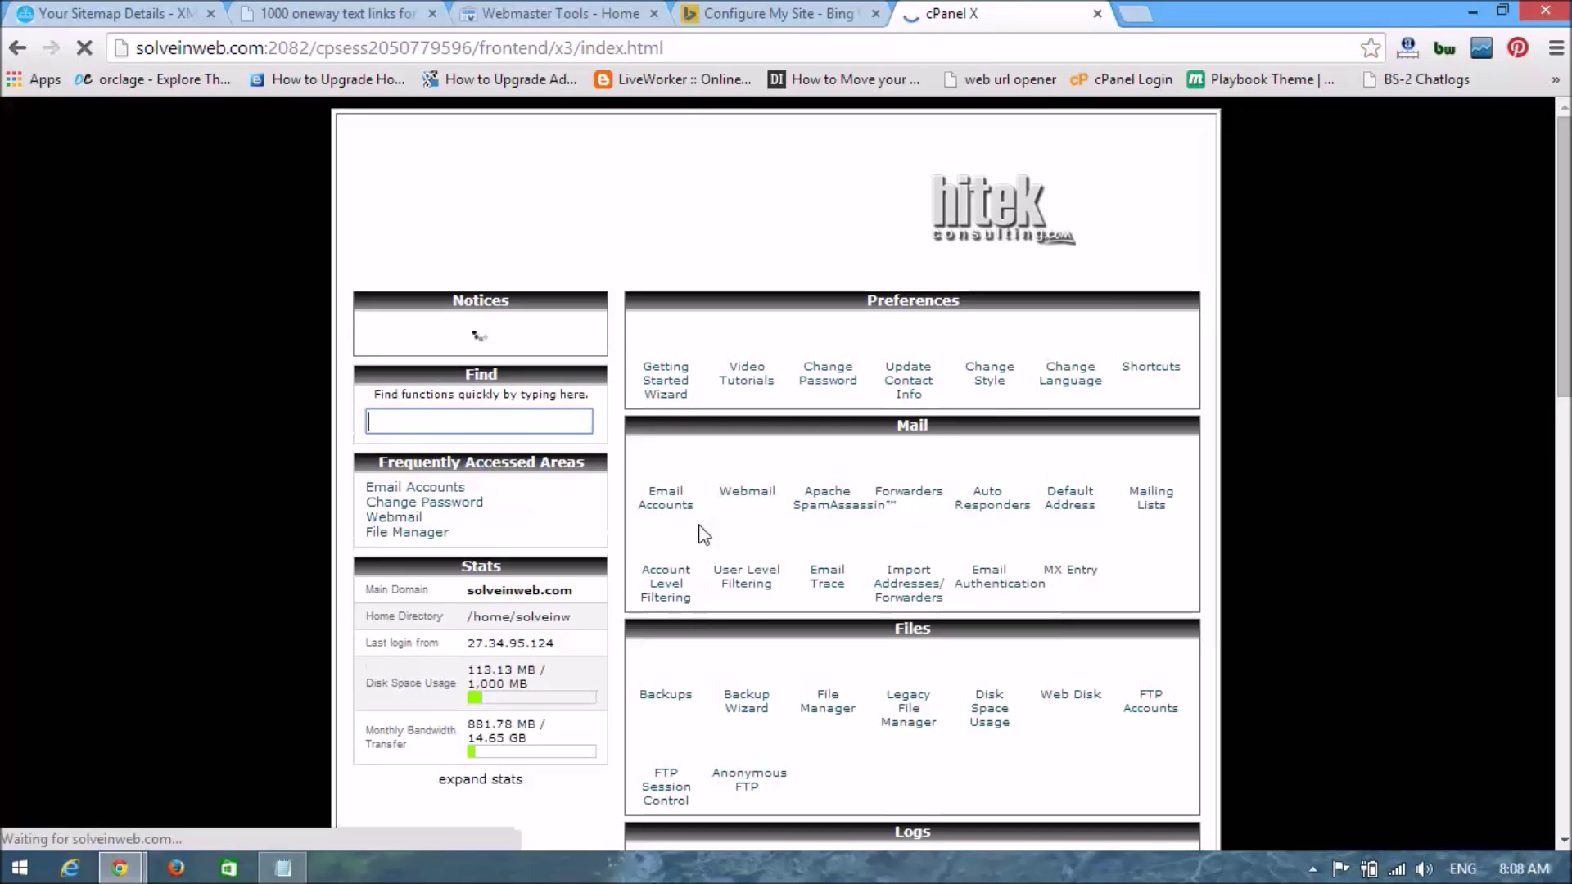
drag(1563, 287, 1564, 323)
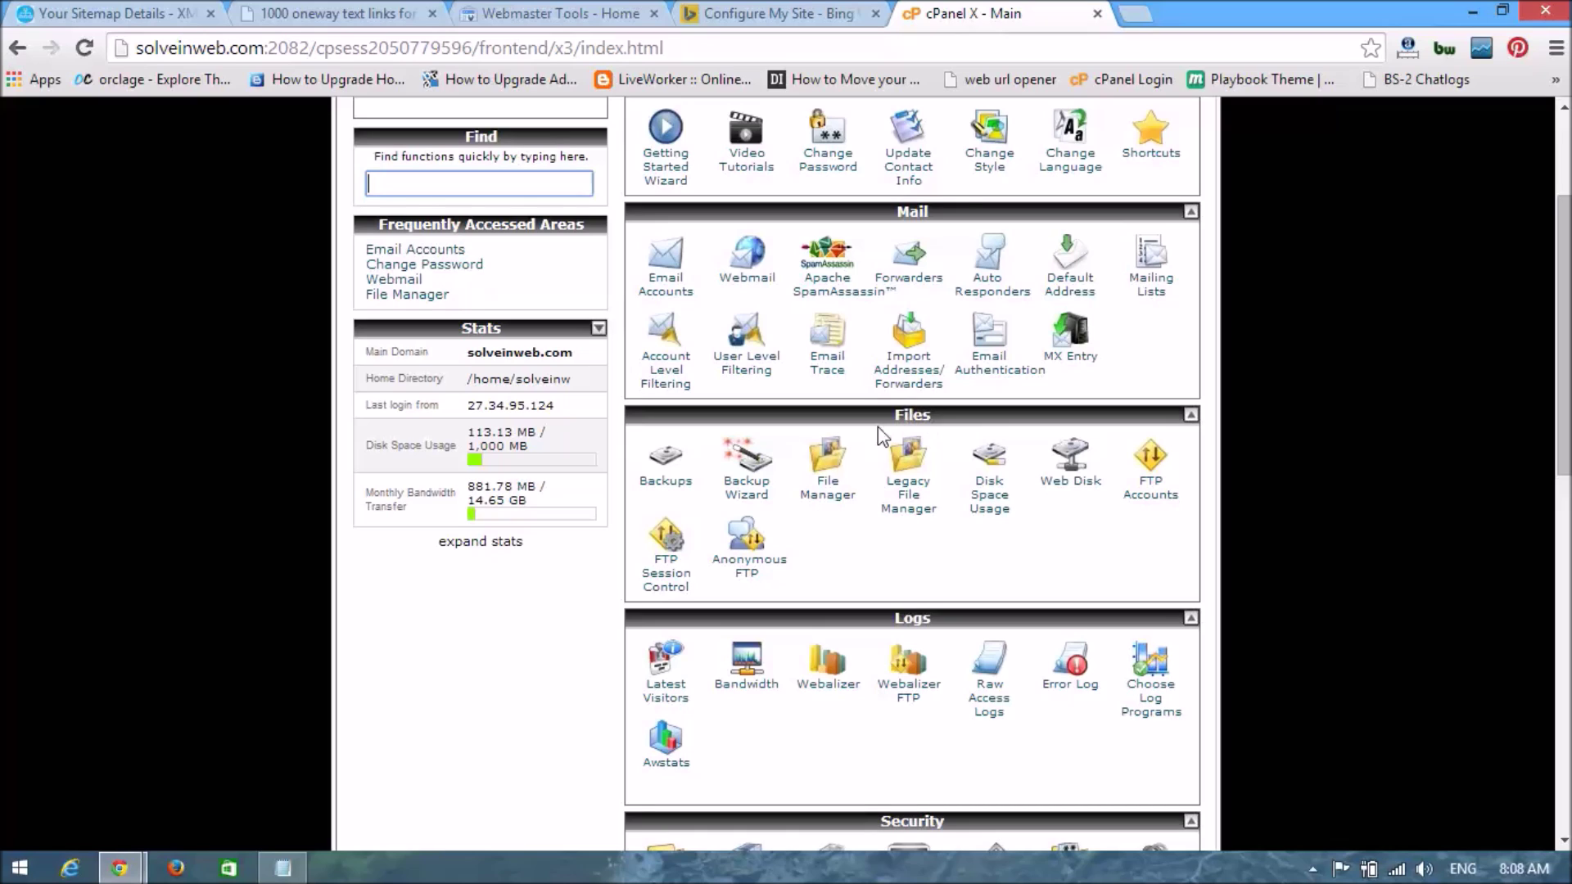
Open File Manager at the public_html web root and bring up its Upload page.
click(819, 501)
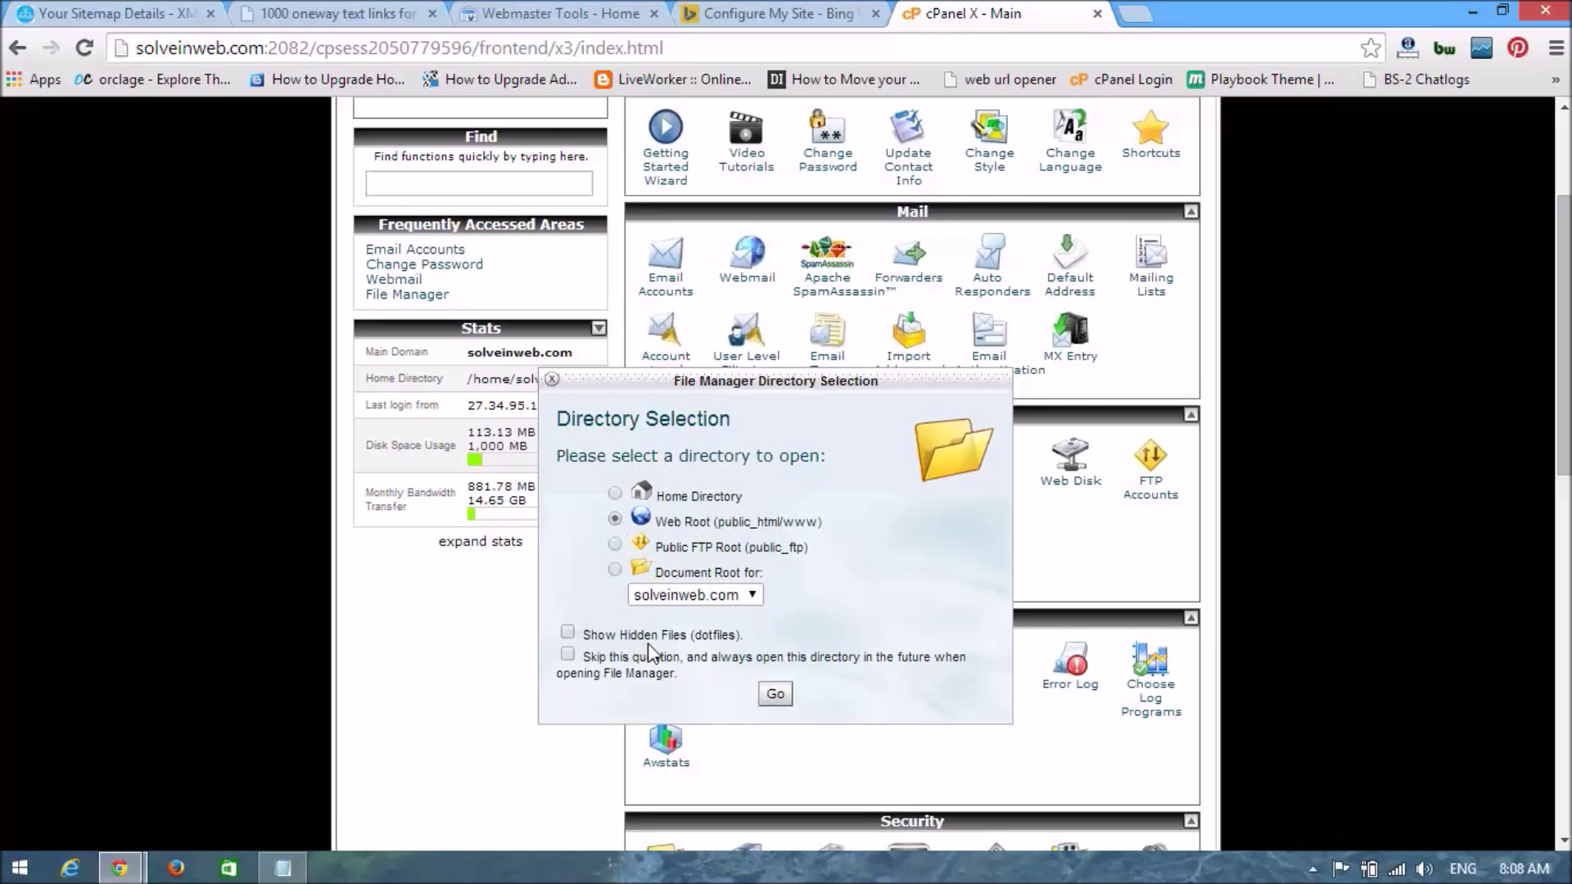
click(774, 696)
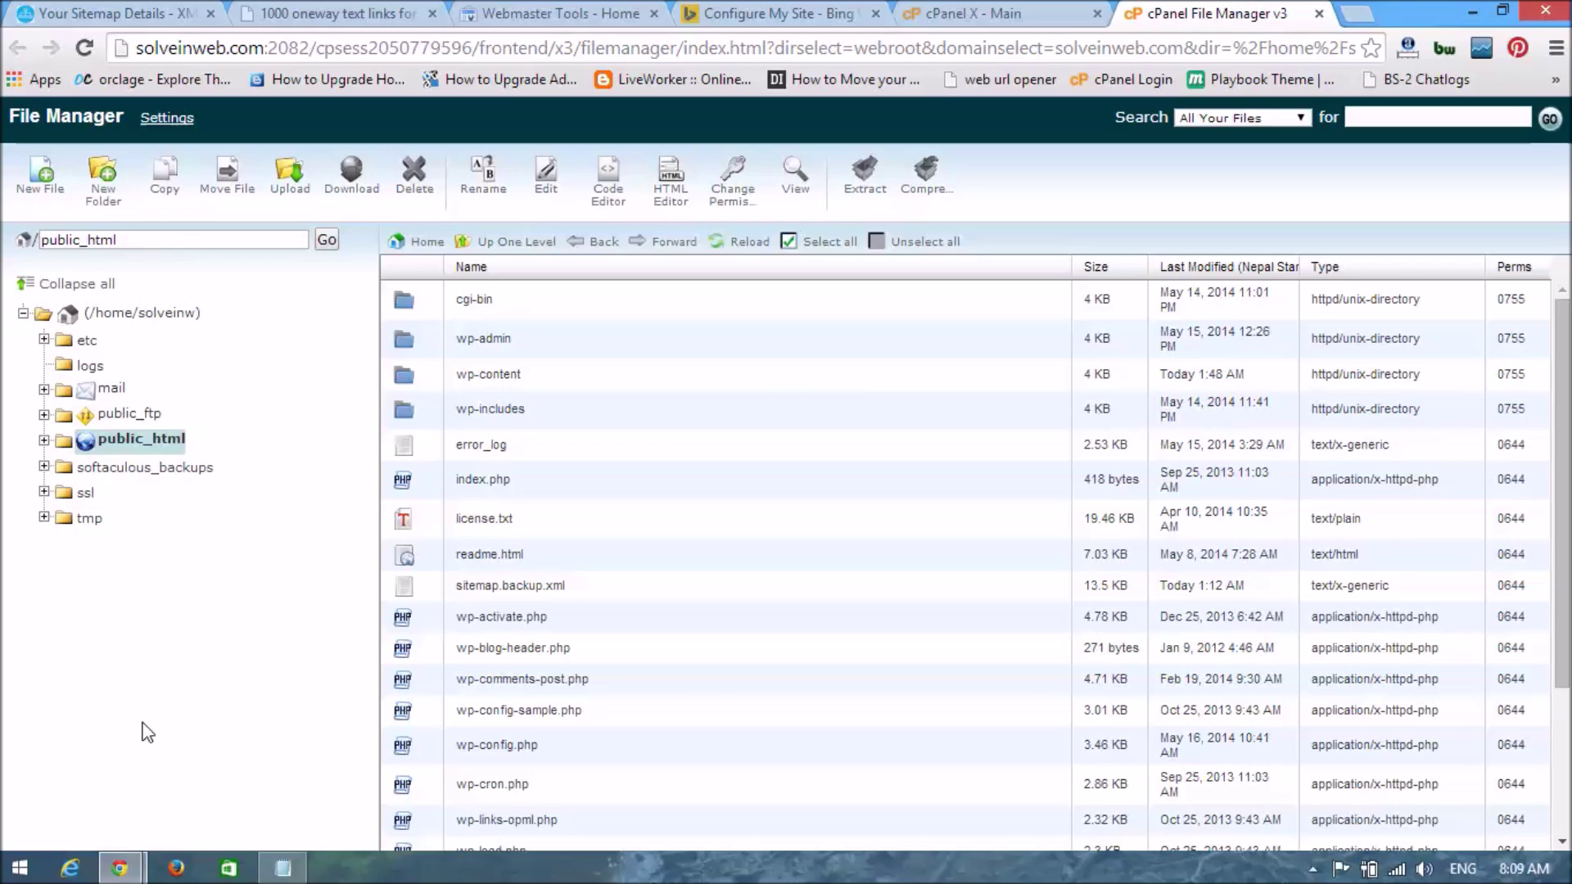
click(290, 190)
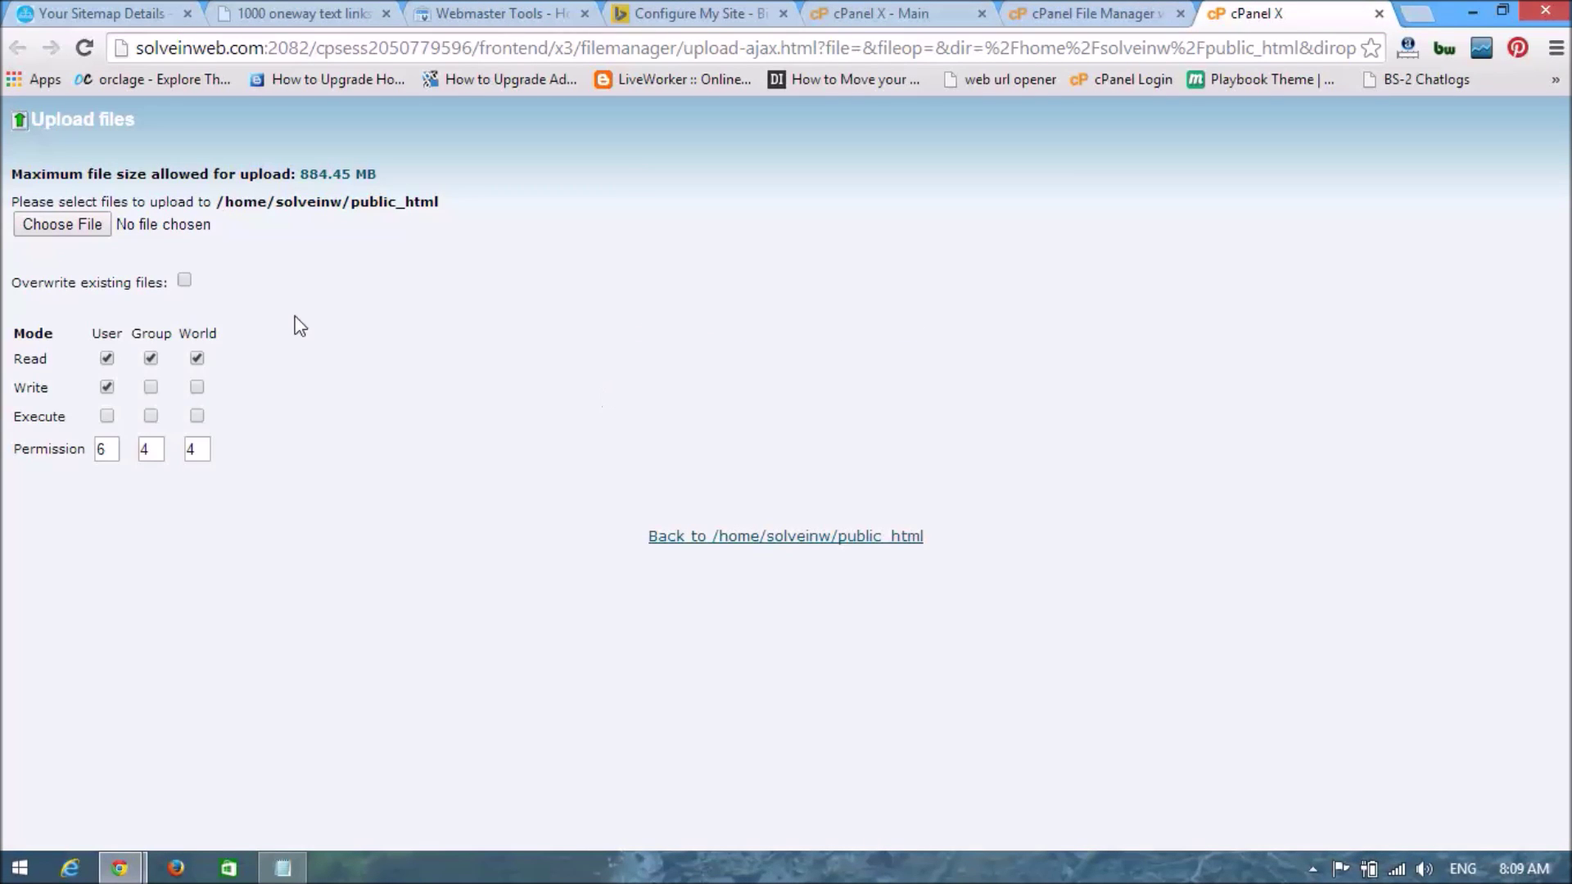
Choose sitemap.xml from the Desktop as the file to upload into public_html.
click(56, 229)
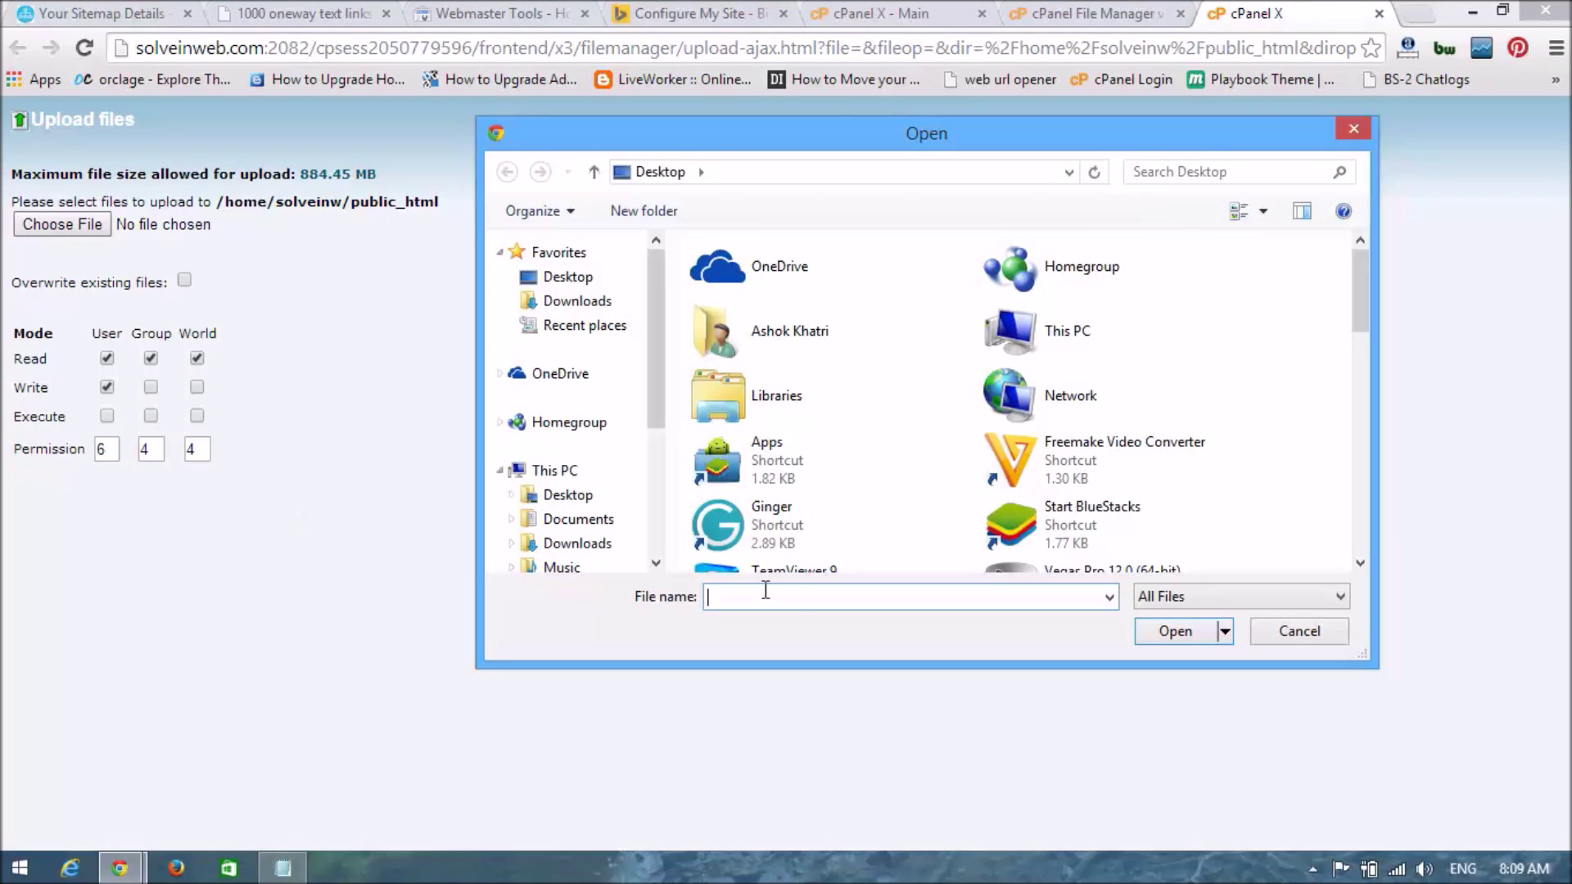
text(si)
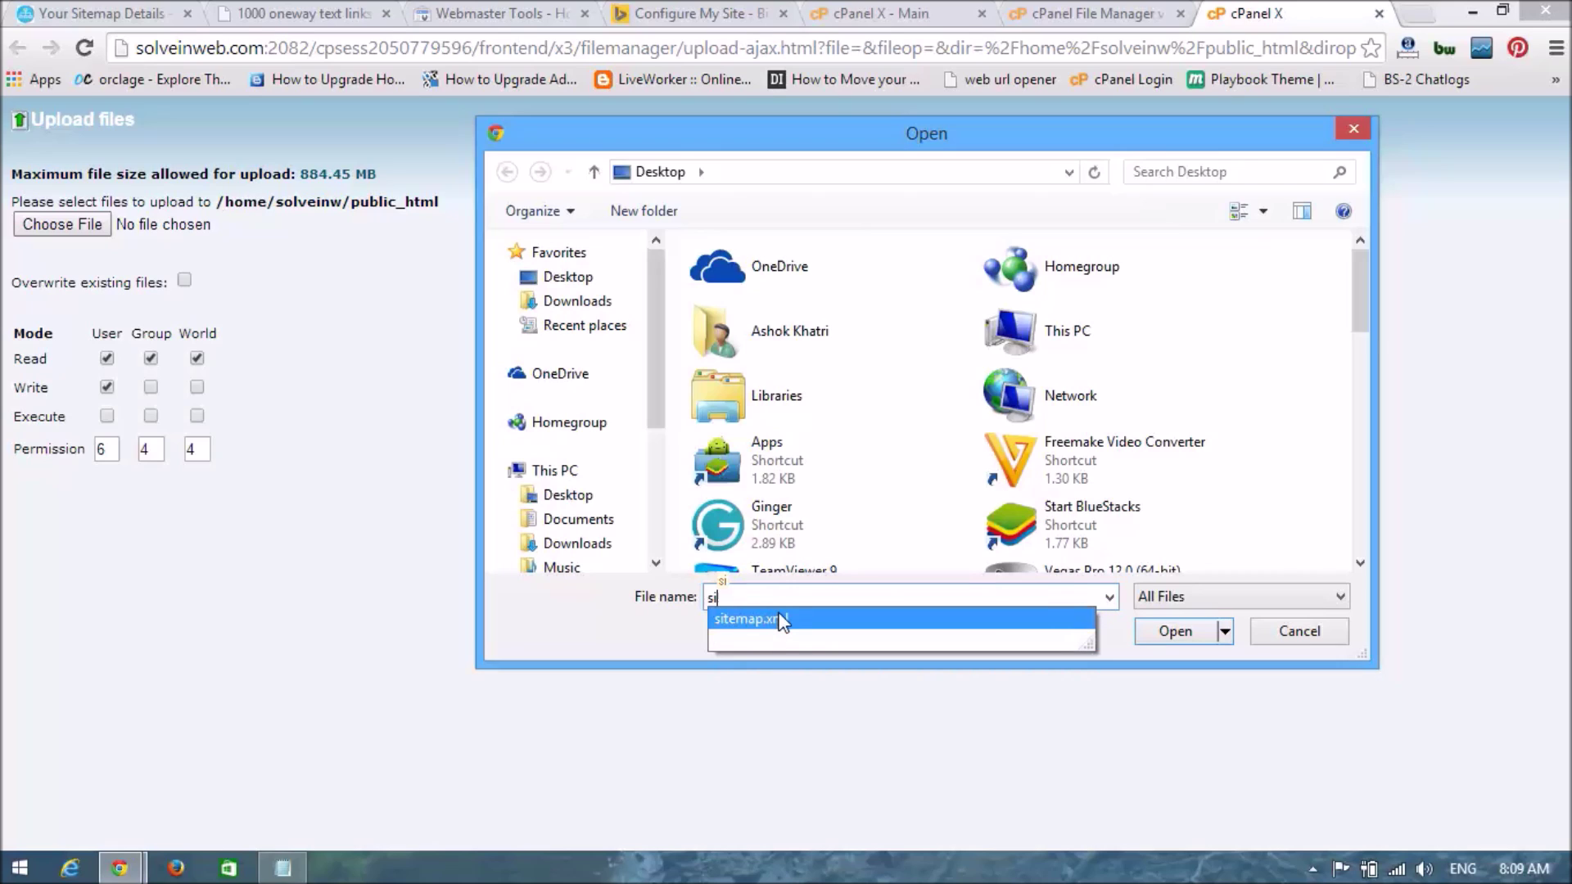
click(791, 619)
drag(1358, 308, 1348, 528)
click(1083, 485)
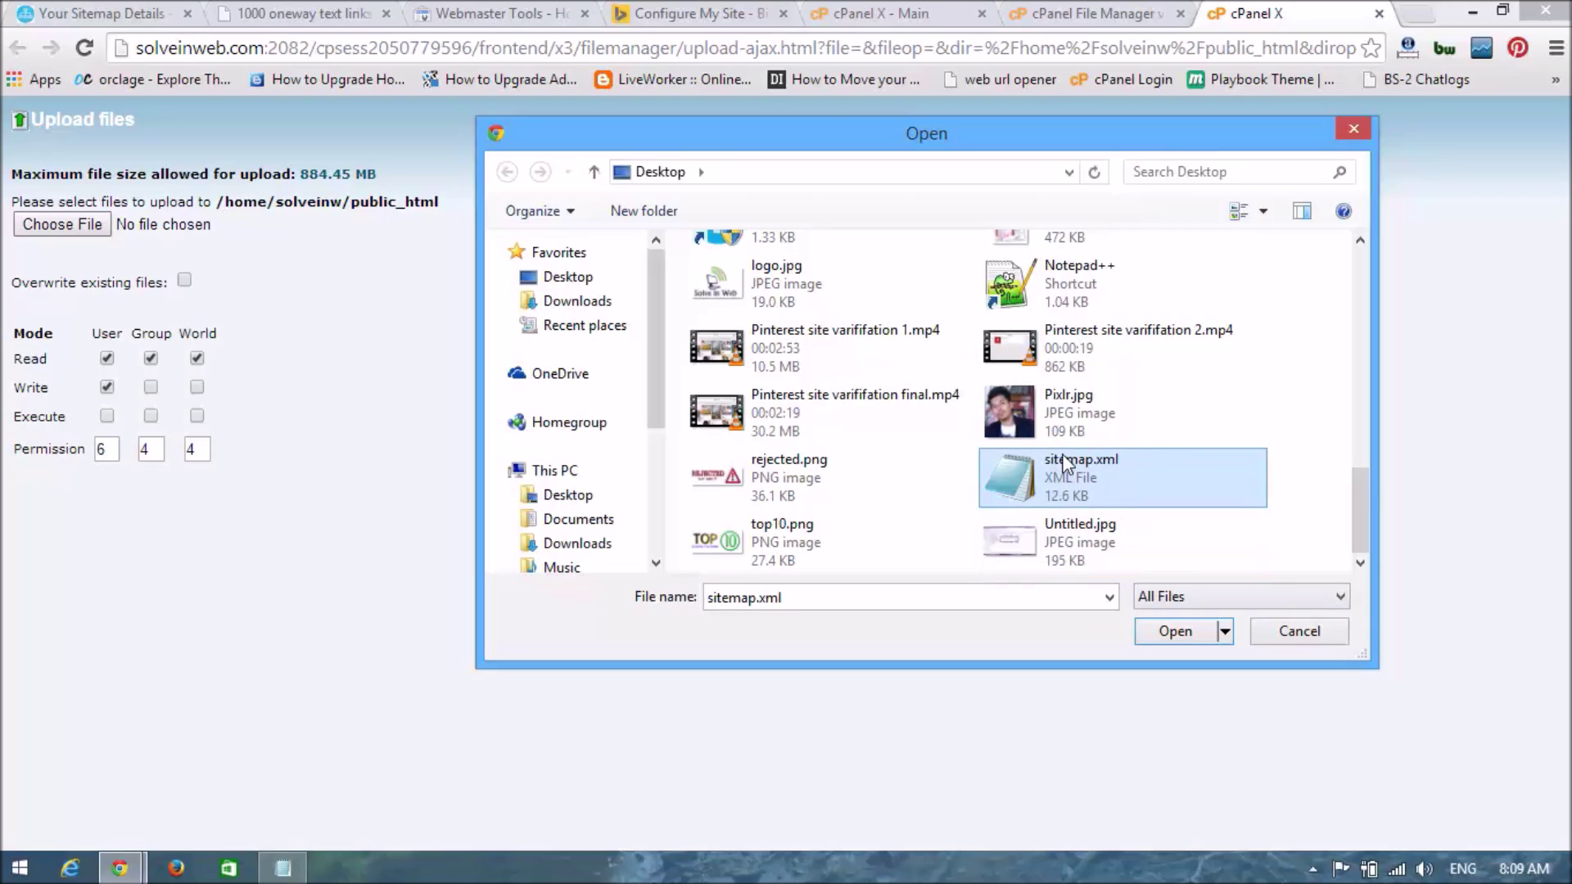
click(1162, 632)
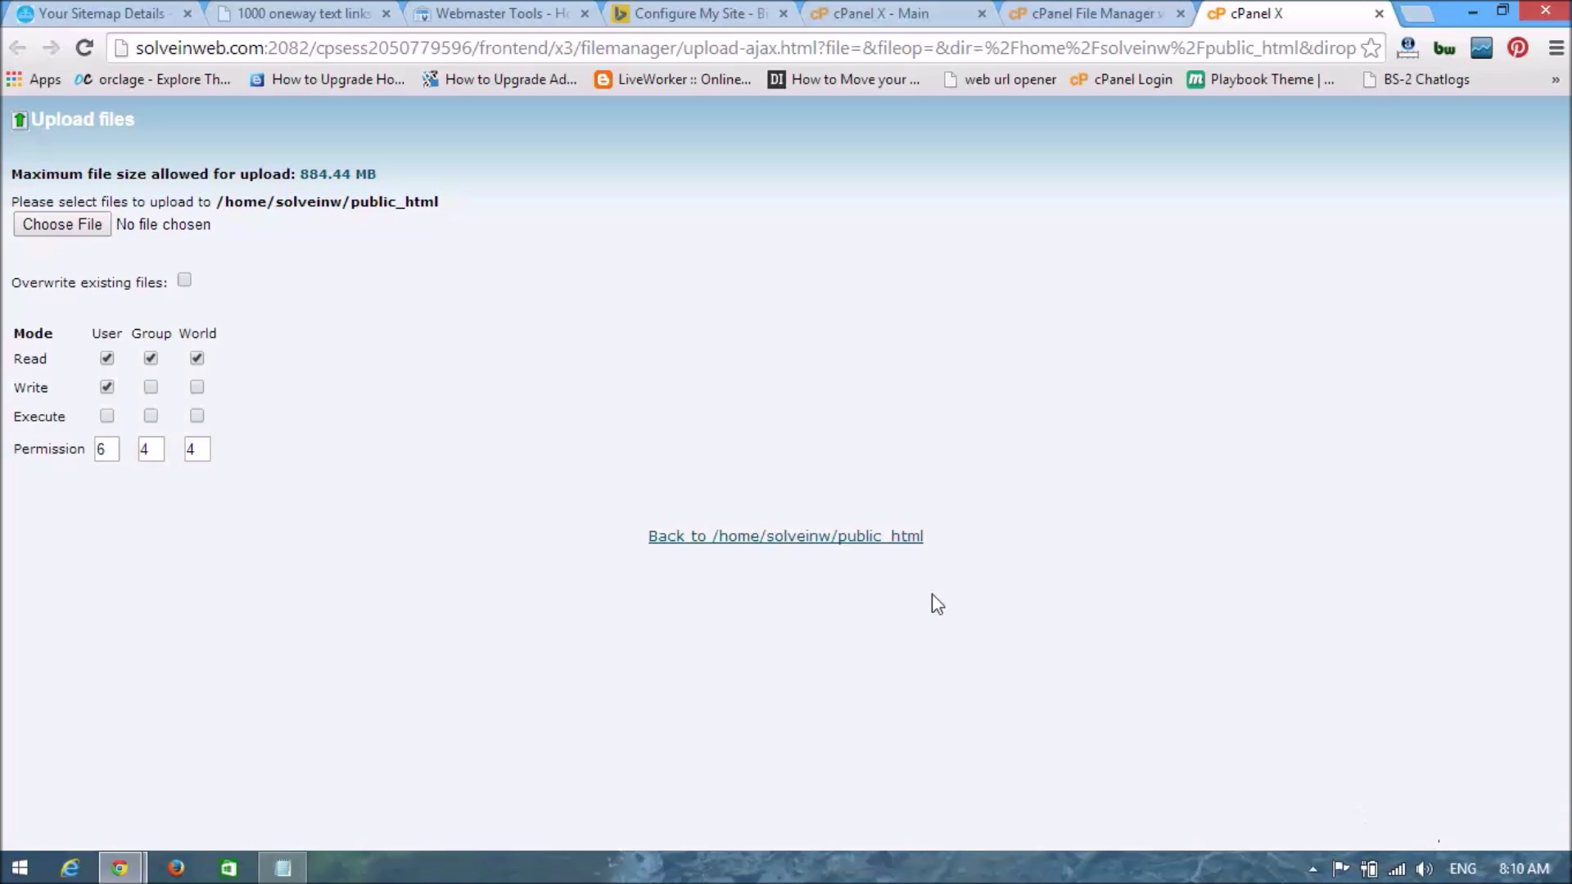
Reload public_html to confirm sitemap.xml (12.67 KB) is listed, then open the live sitemap link.
click(1146, 11)
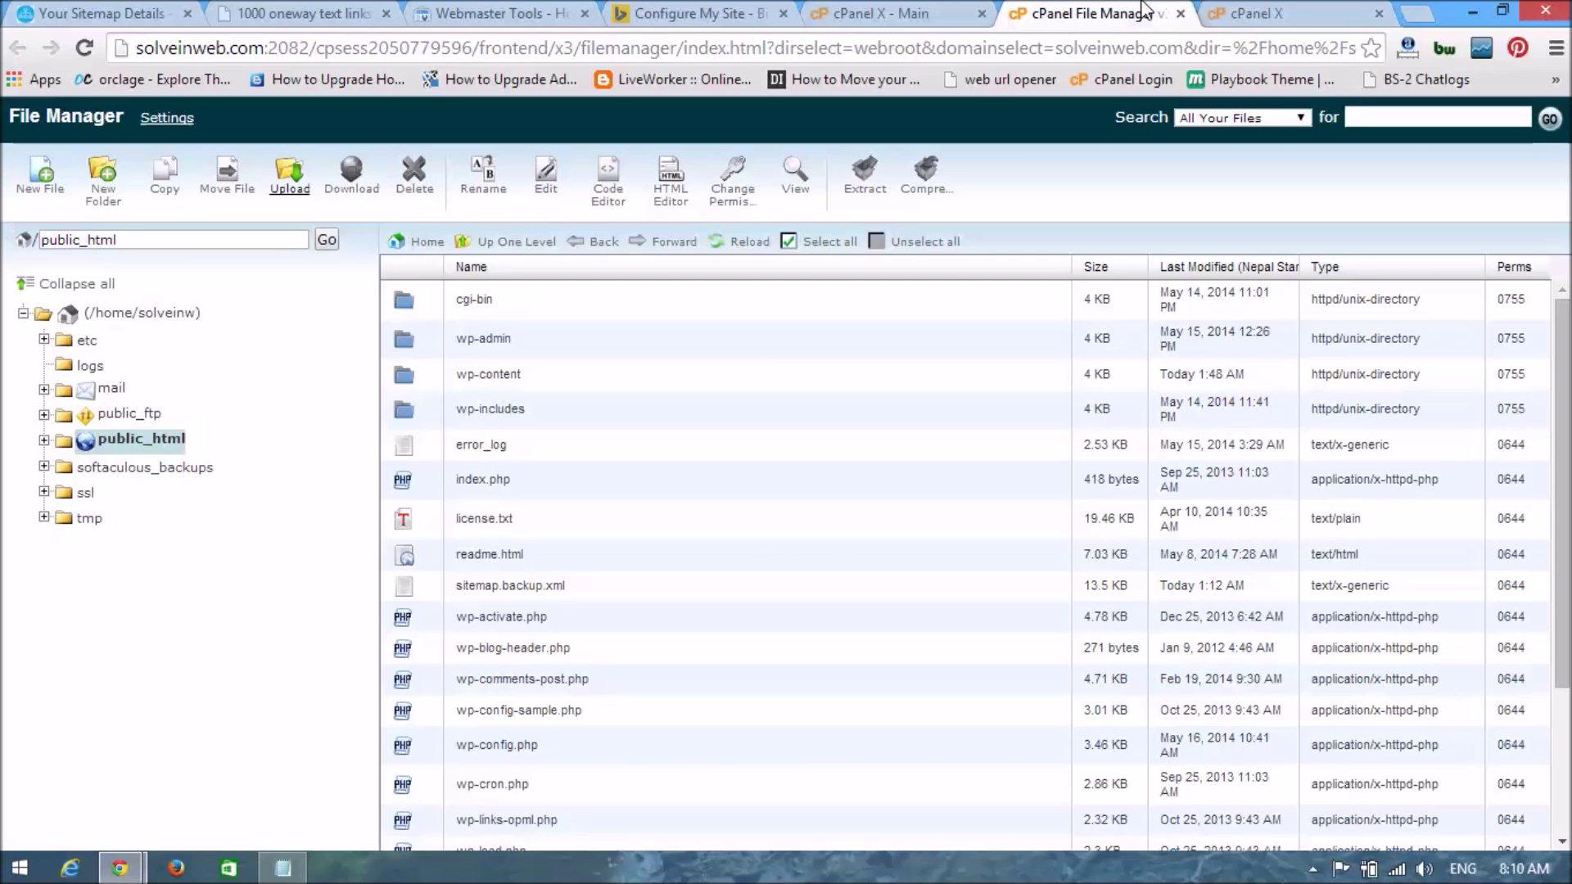
click(95, 54)
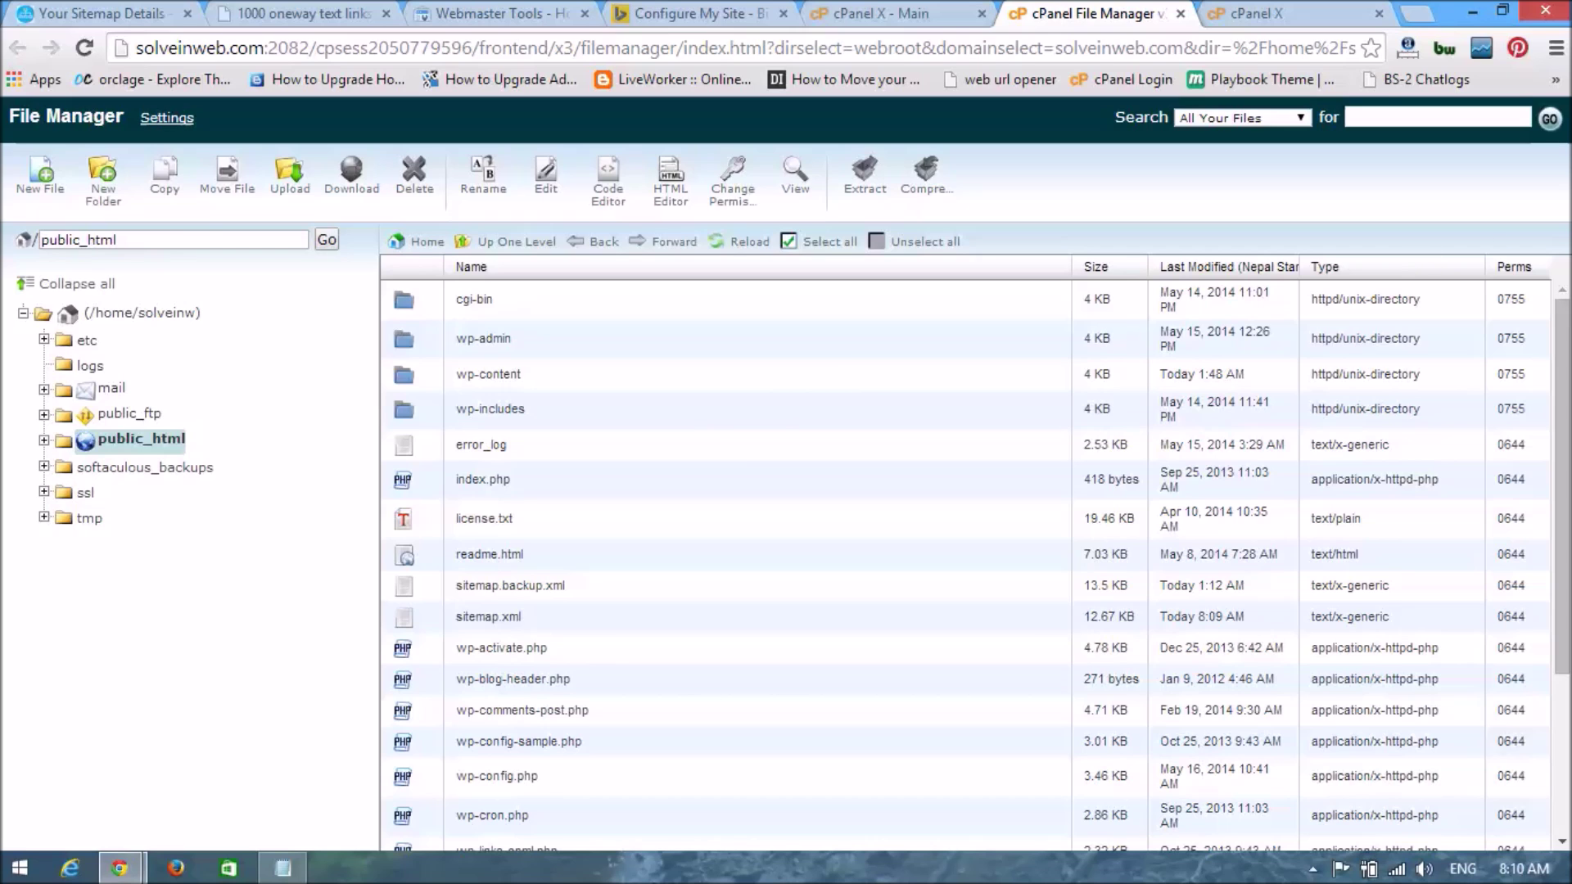
drag(1567, 327, 1553, 527)
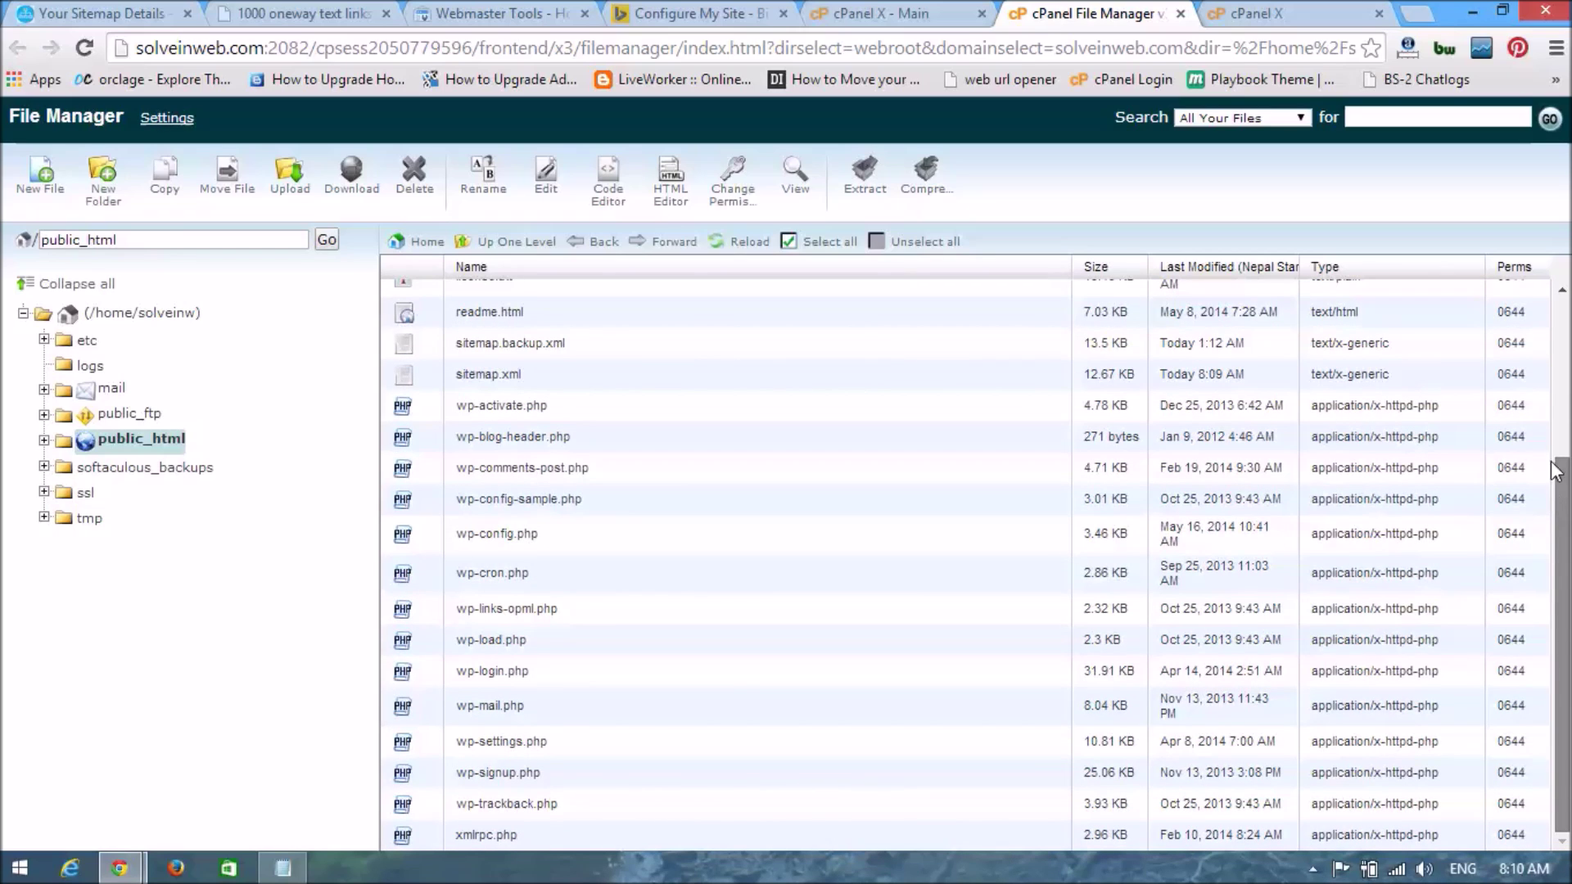
scroll(1556, 462, up, 1)
drag(1553, 455, 1550, 409)
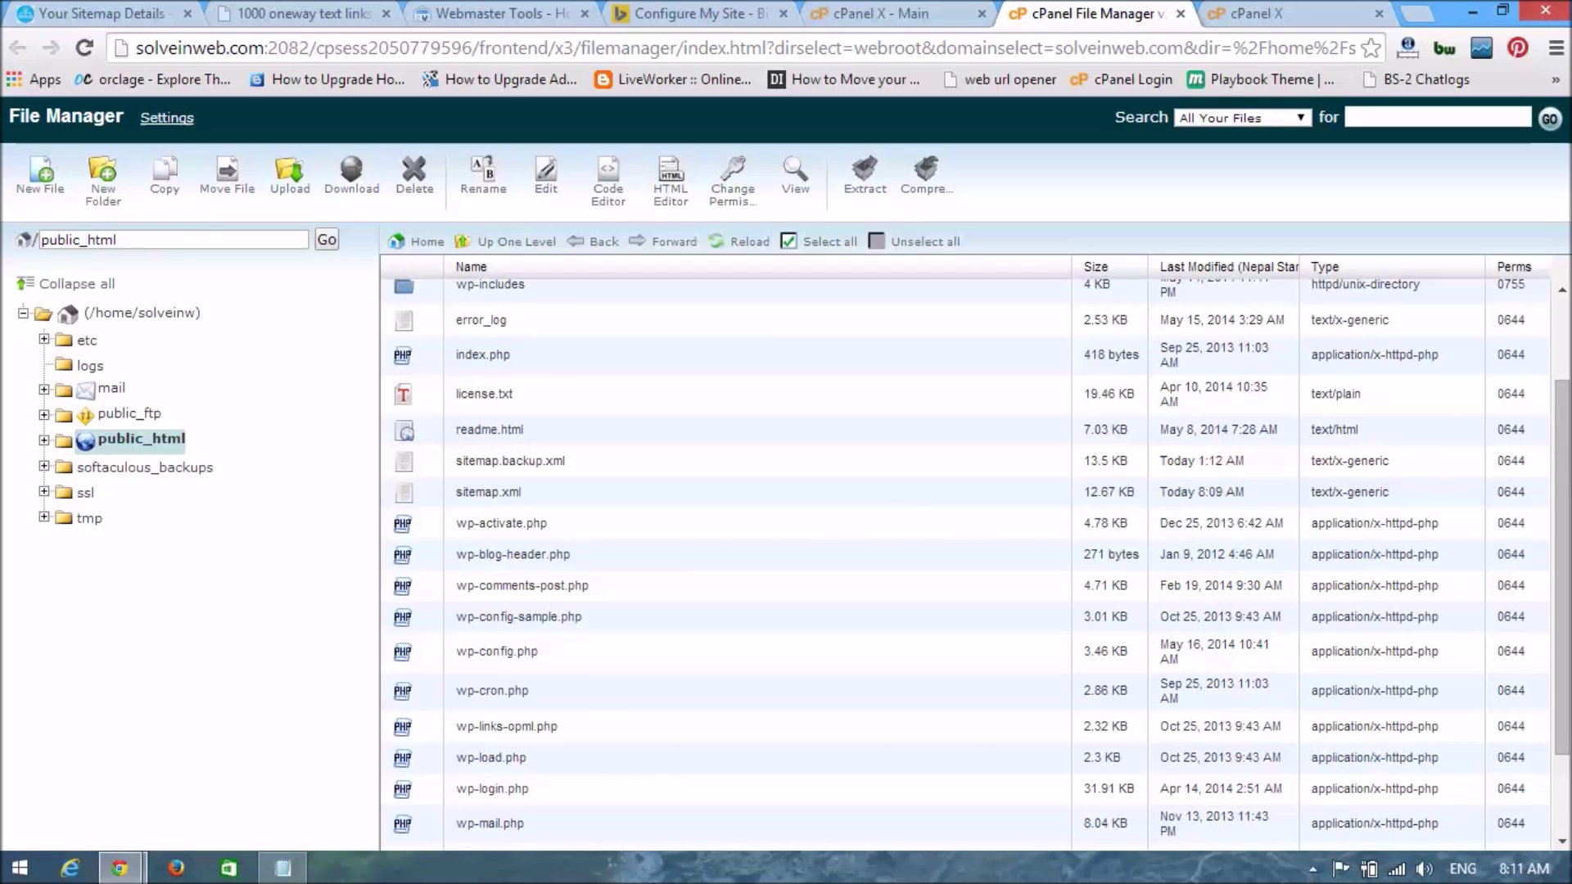
scroll(1562, 564, up, 2)
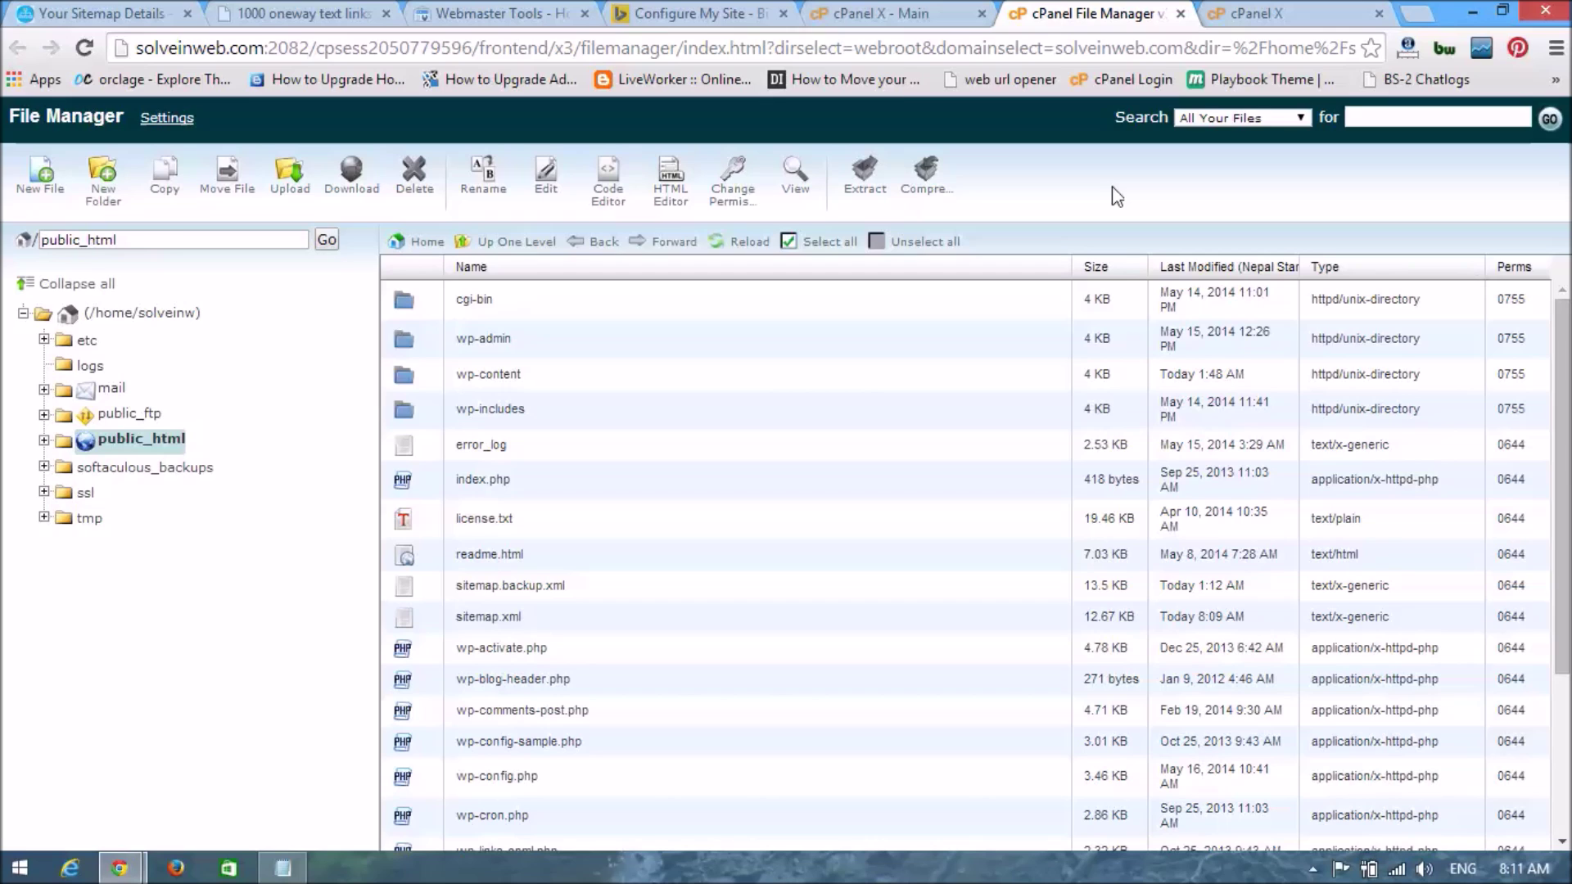
click(98, 13)
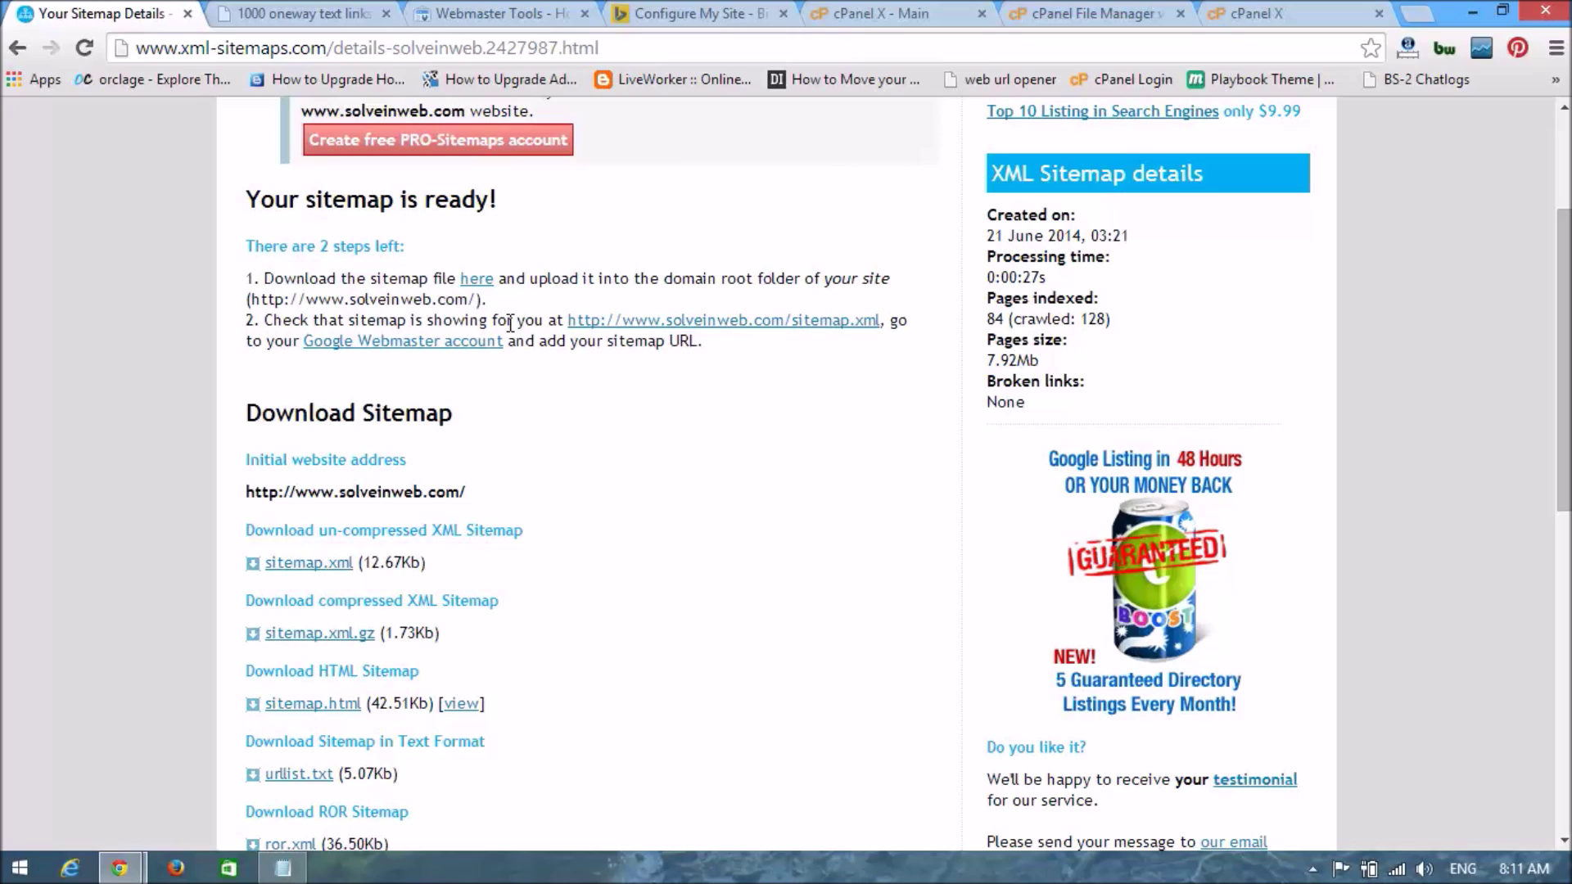
click(709, 323)
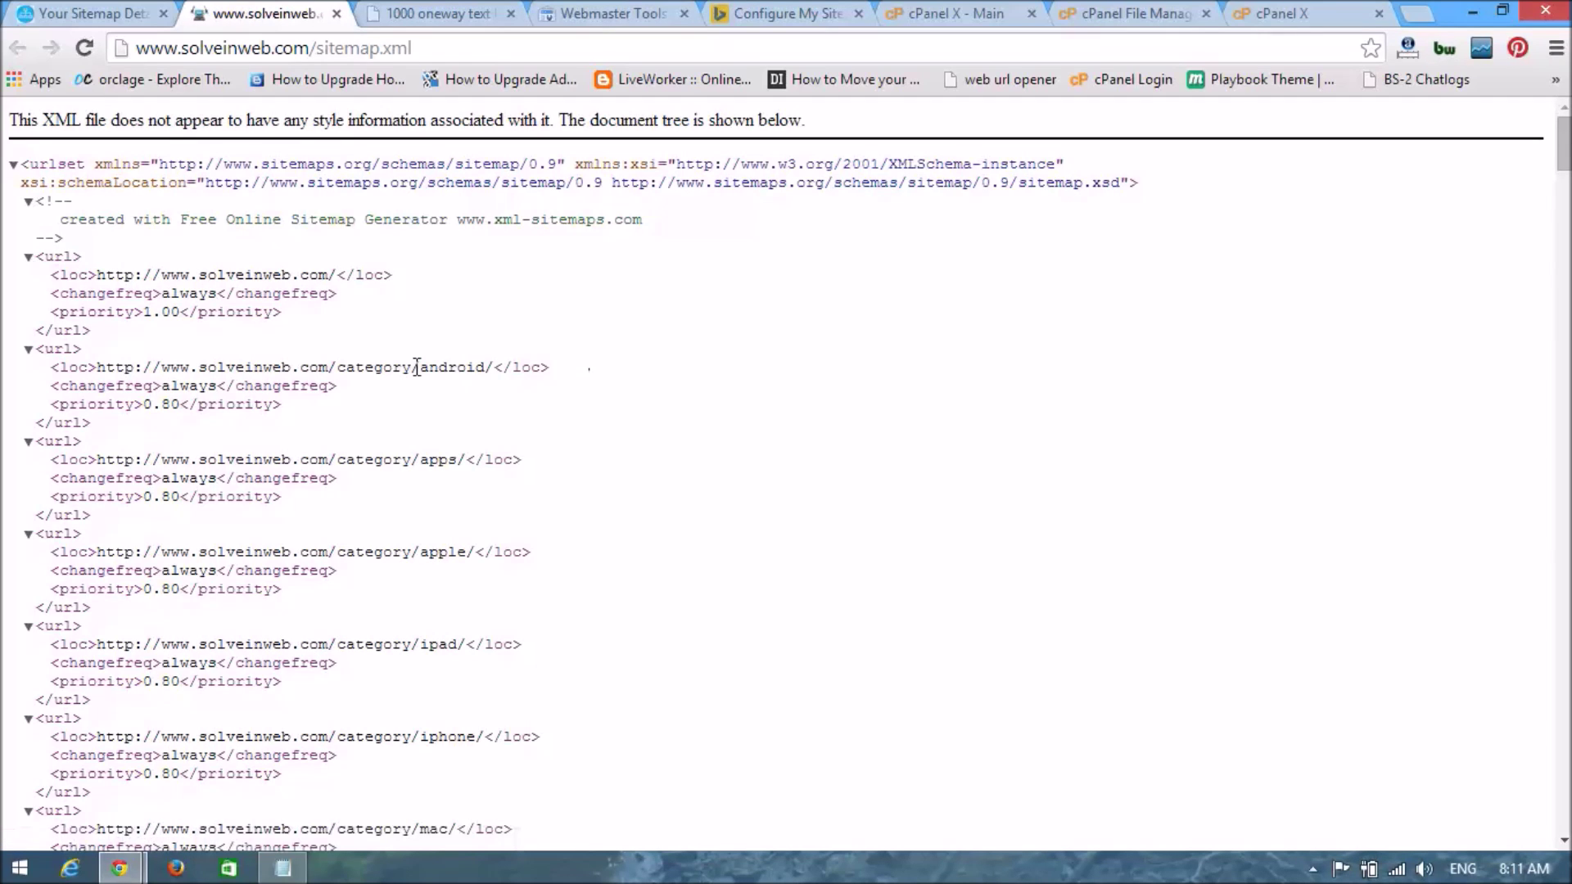
scroll(897, 384, down, 2)
scroll(897, 385, up, 2)
mouse_move(1568, 147)
mouse_down()
mouse_move(1491, 723)
mouse_move(1489, 876)
mouse_move(1536, 625)
mouse_move(1562, 131)
mouse_up()
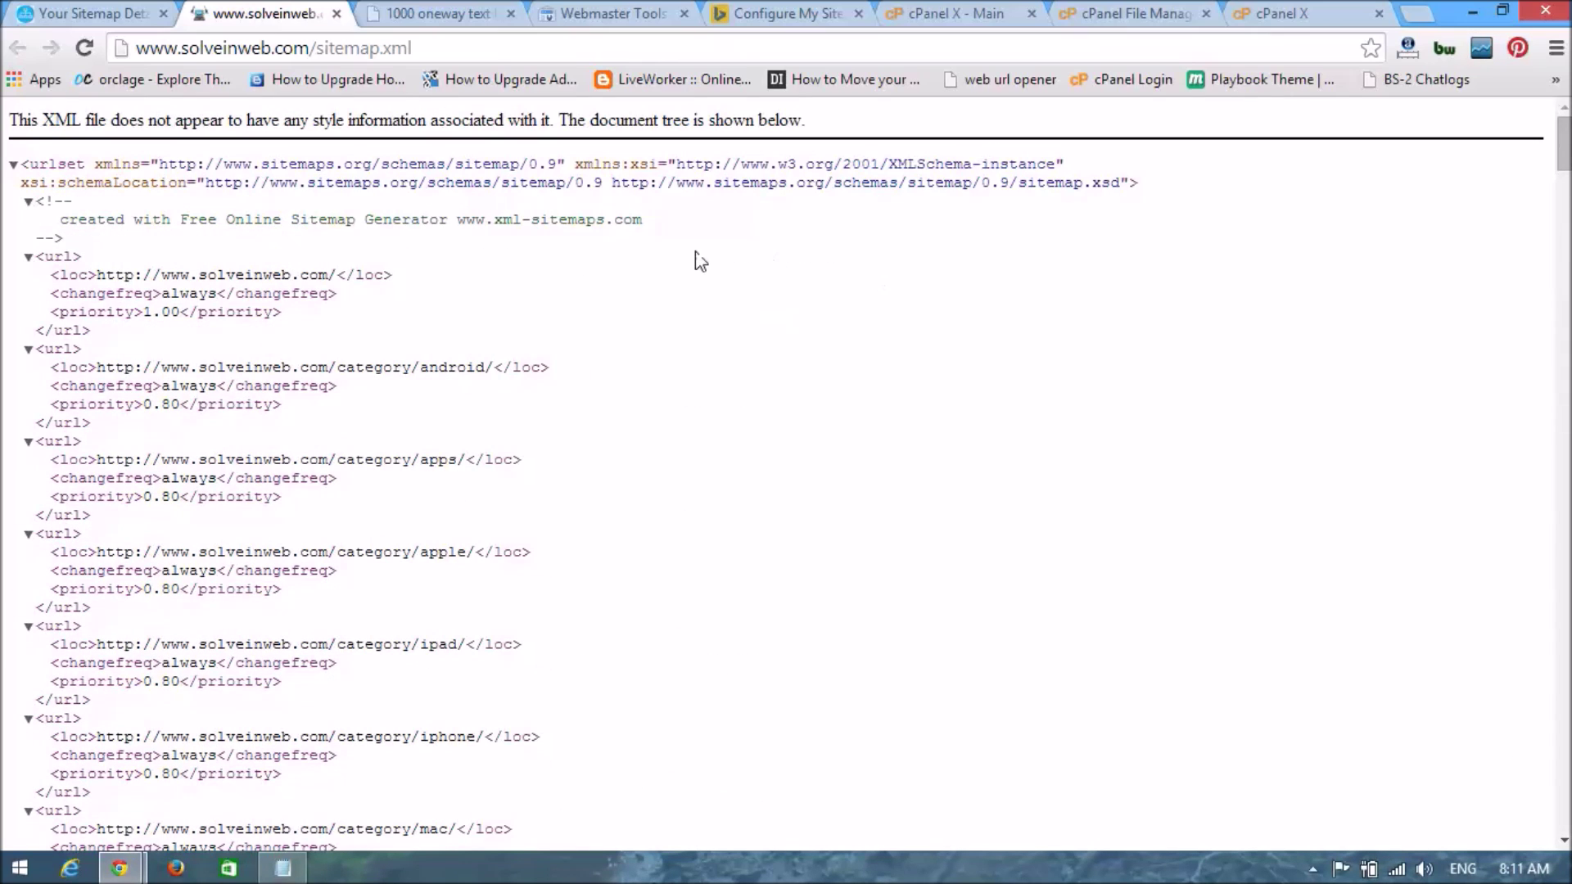